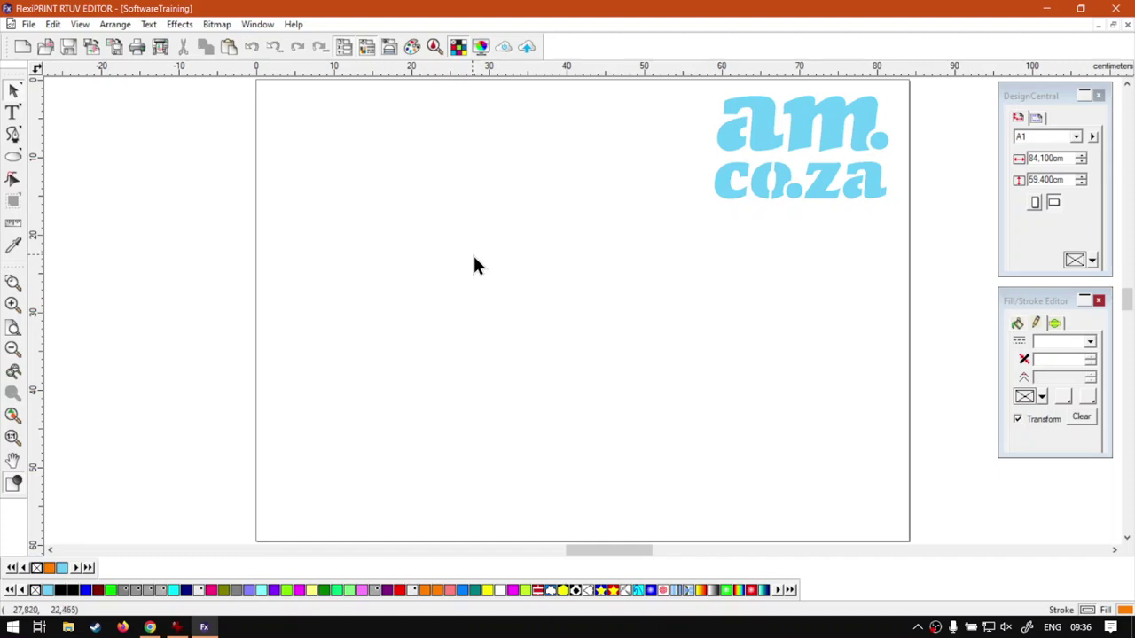
- Draw a circle on the left of the page and size it to 20 × 20 cm
left_click(13, 157)
mouse_move(328, 246)
left_mouse_down()
mouse_move(374, 328)
mouse_move(507, 429)
left_mouse_up()
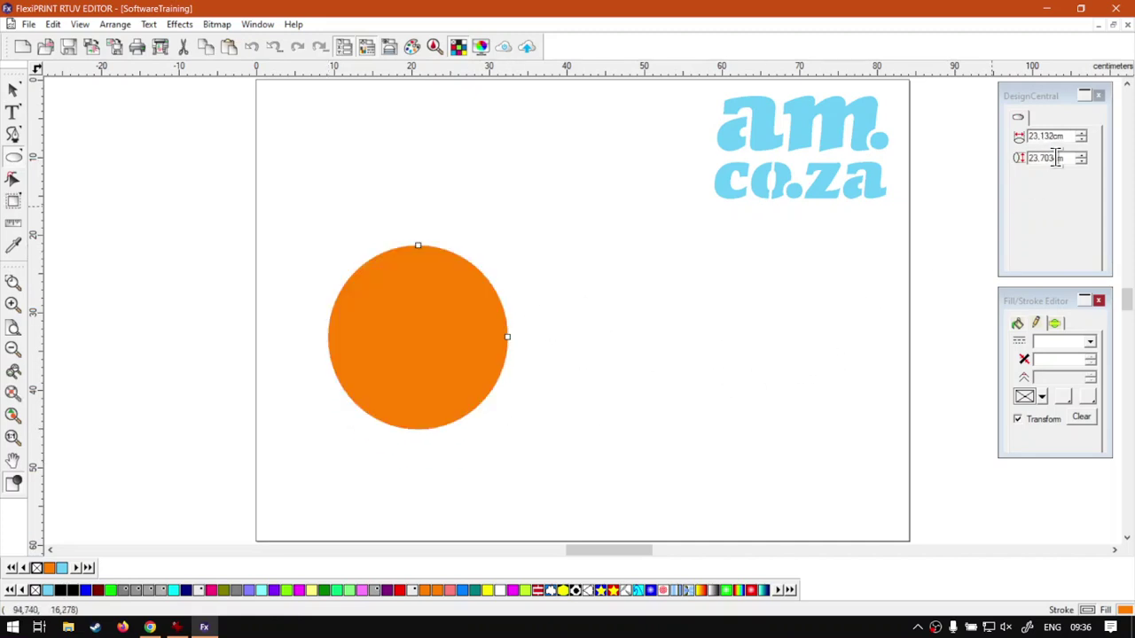
left_click_drag(1064, 137, 1007, 140)
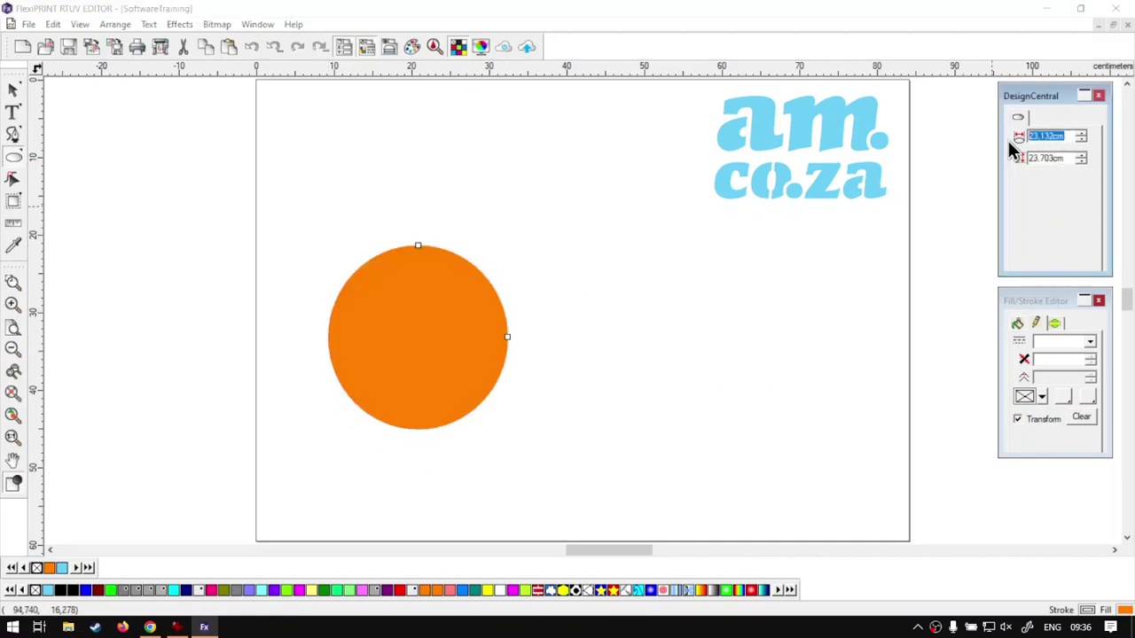
type("20")
key("Return")
left_click_drag(1066, 160, 993, 155)
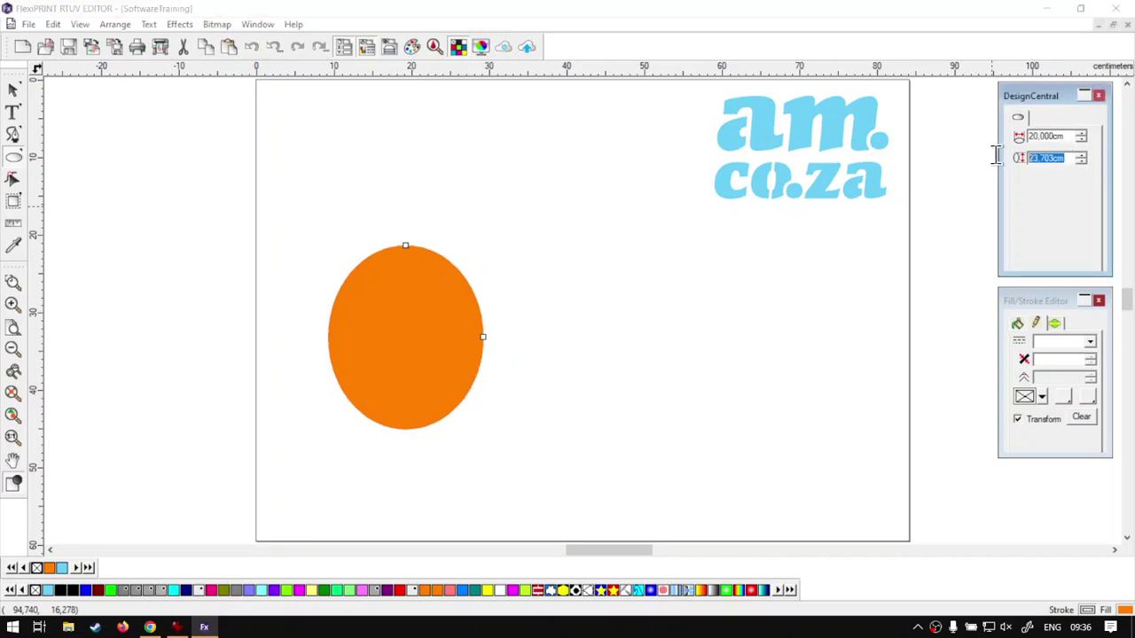
type("20")
key("Return")
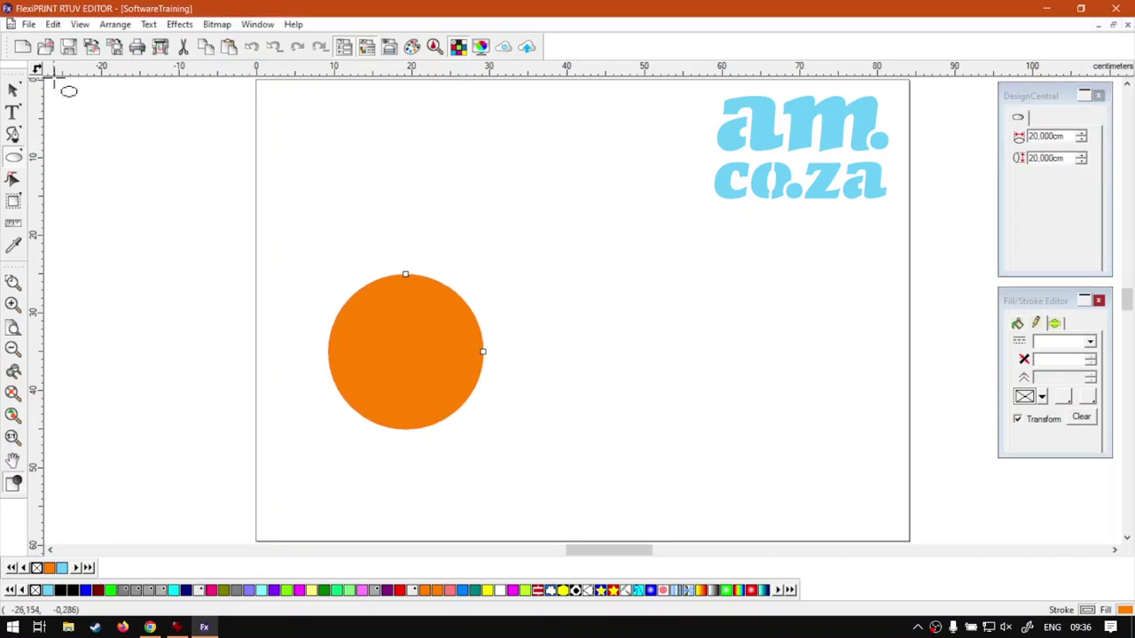
- Nudge the circle slightly up and left, then deselect it
left_click(13, 90)
left_click_drag(417, 341, 389, 311)
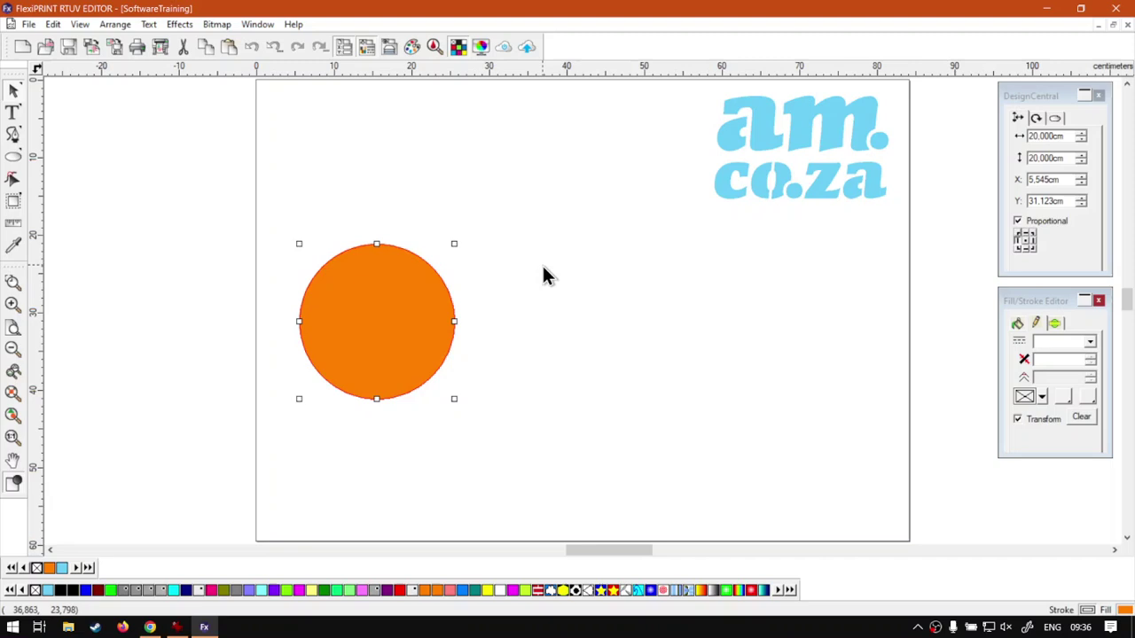
left_click(549, 267)
left_click(13, 157)
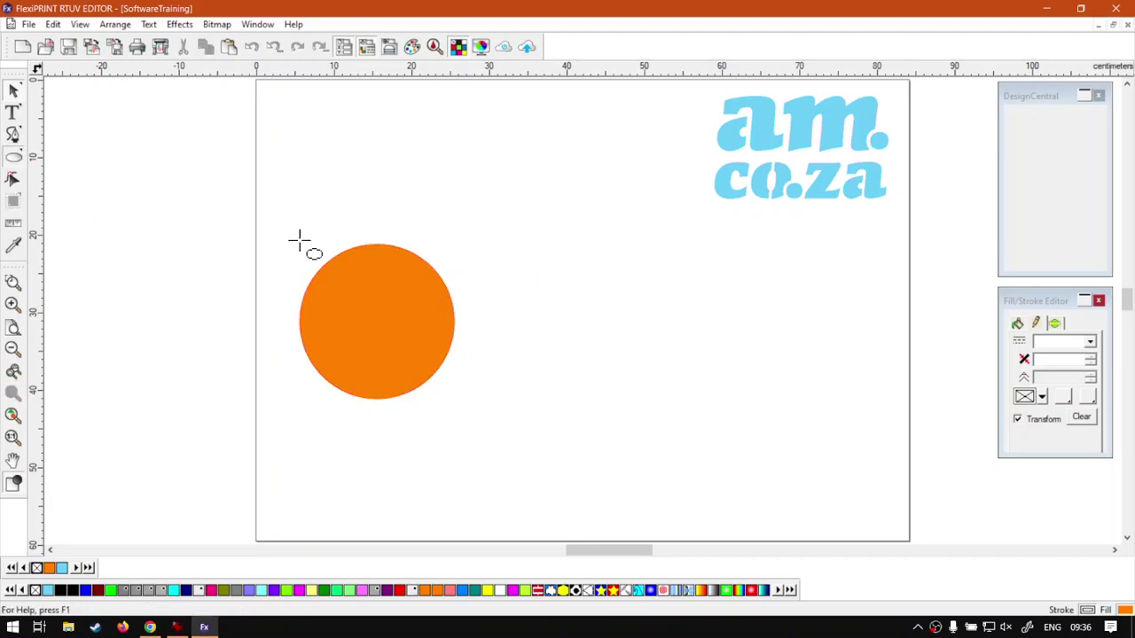
left_click_drag(510, 248, 651, 402)
left_click_drag(1068, 136, 993, 137)
type("20")
key("Return")
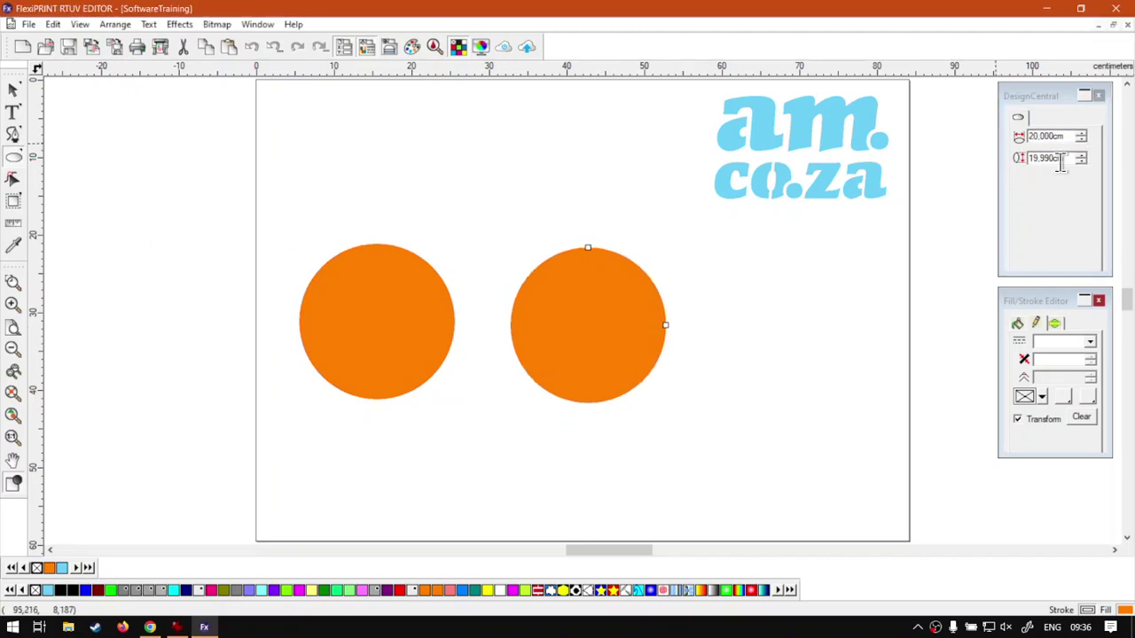
left_click_drag(1064, 158, 1000, 157)
type("2")
key("Return")
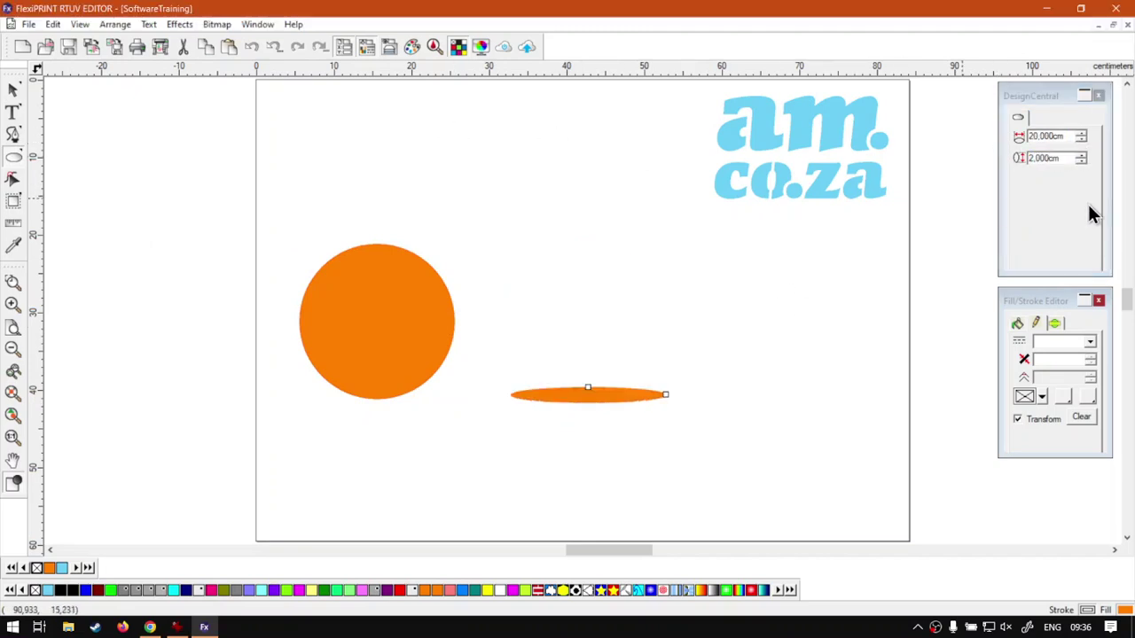
left_click_drag(1072, 158, 989, 157)
type("20")
key("Return")
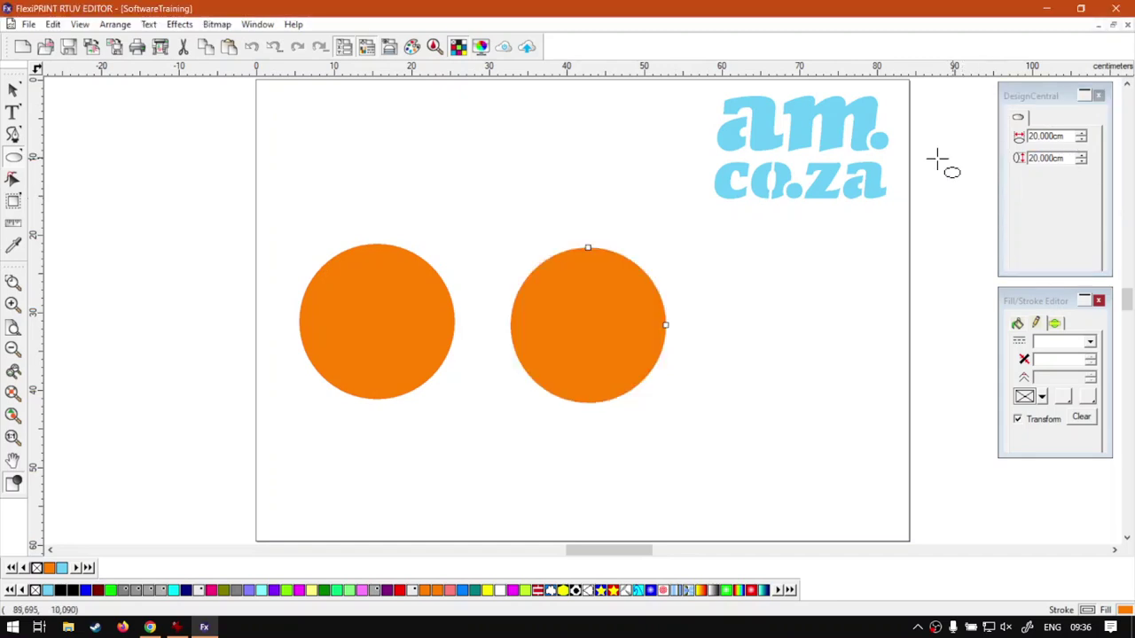
left_click(12, 90)
left_click_drag(601, 338, 621, 338)
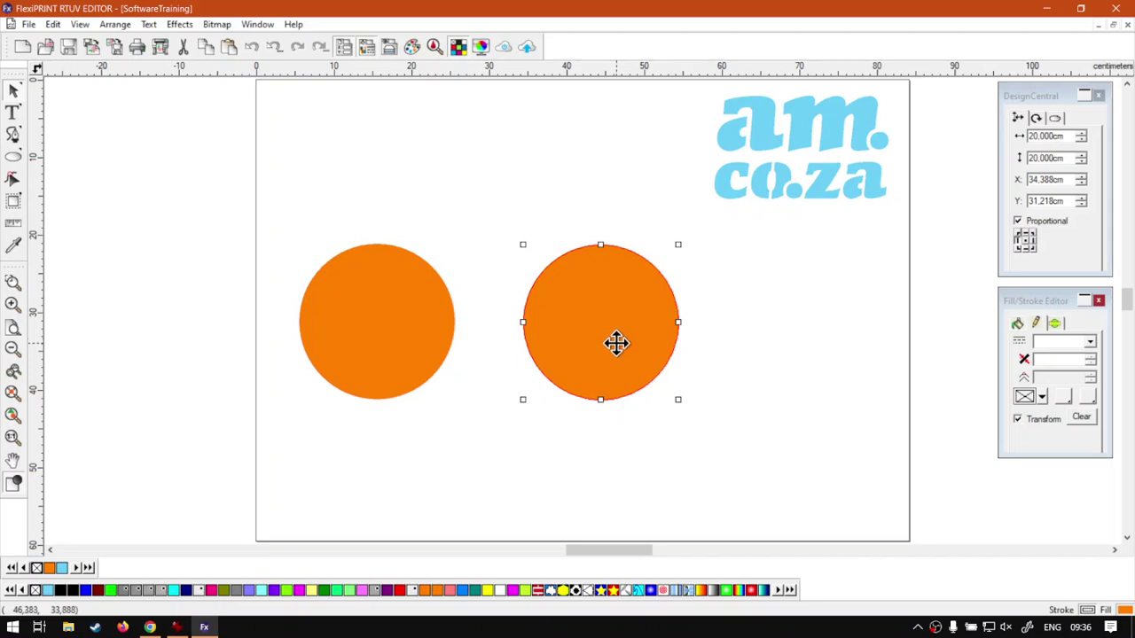
left_click(352, 330)
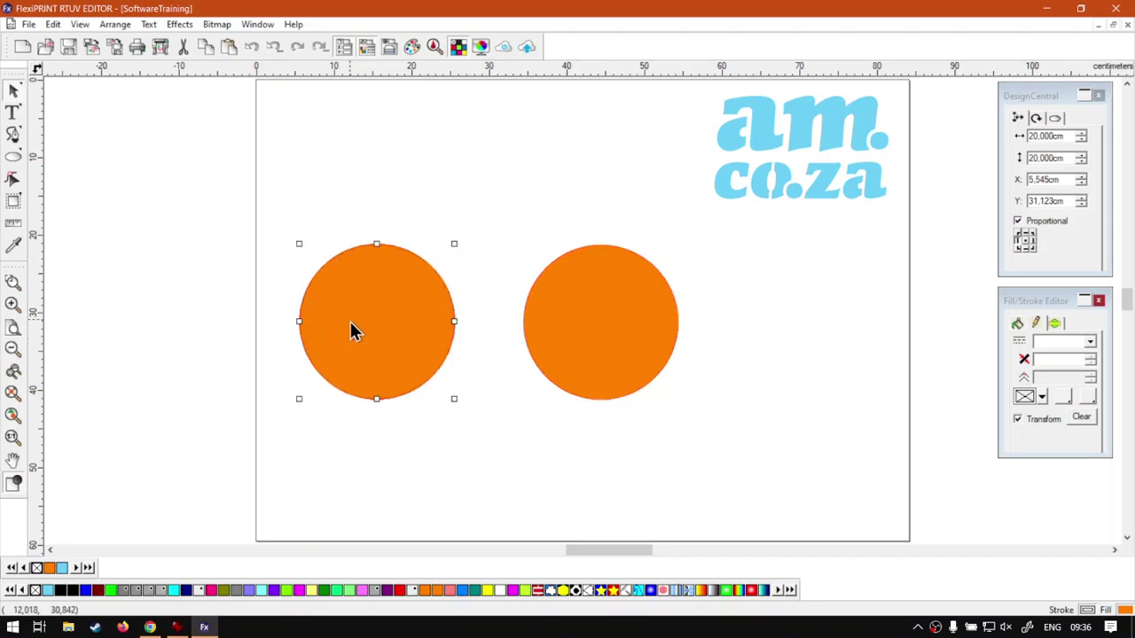
left_click(616, 319)
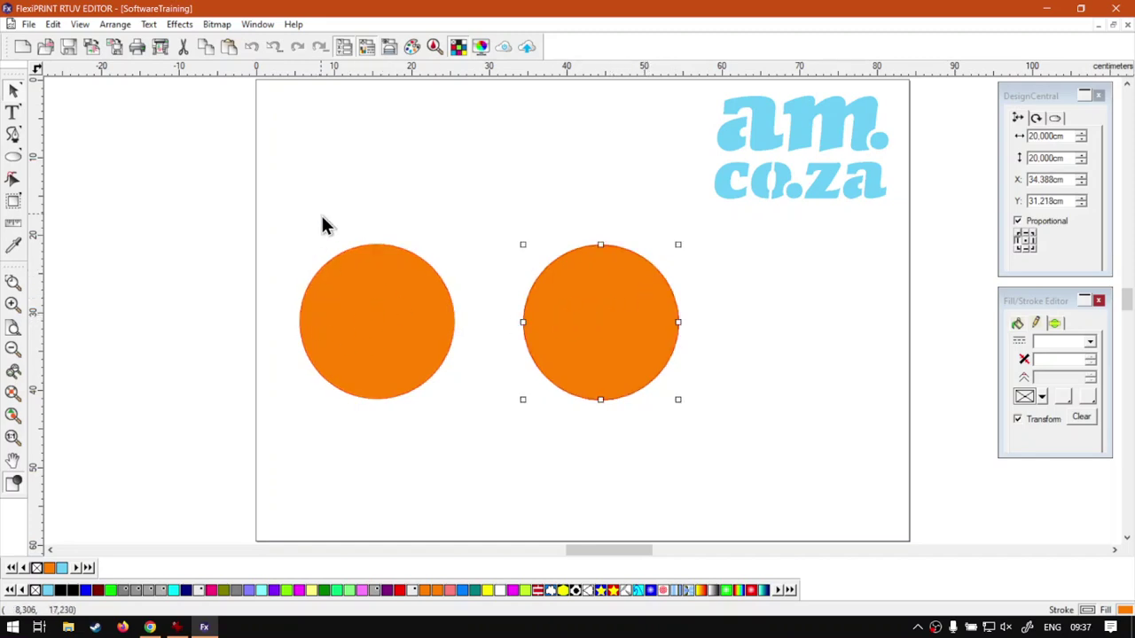
left_click_drag(606, 321, 699, 309)
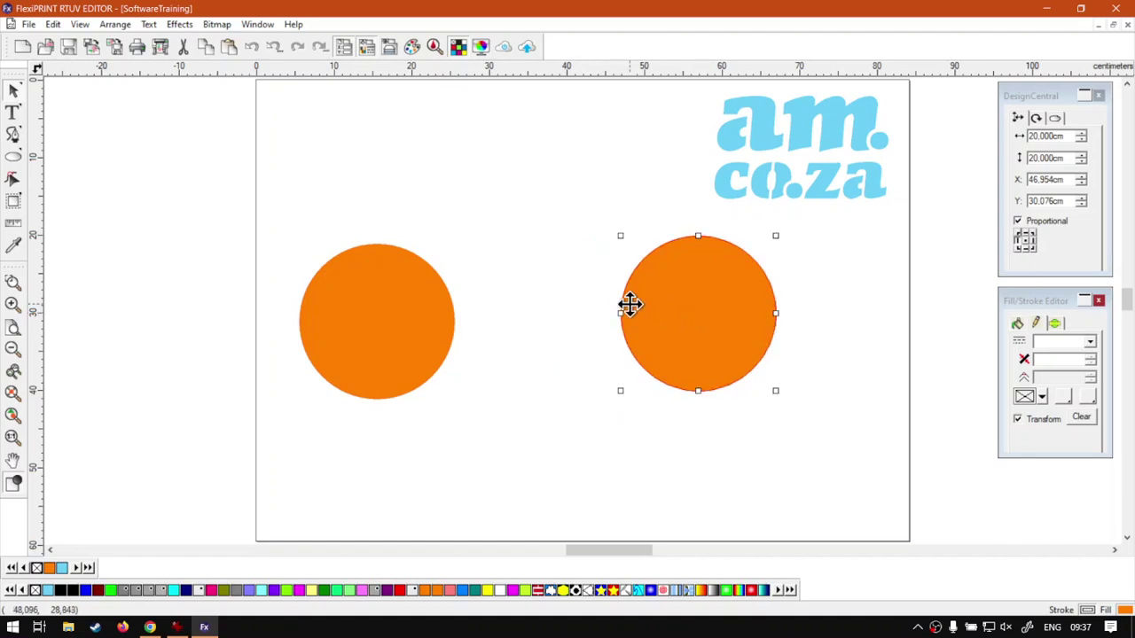
left_click_drag(673, 306, 618, 286)
key("Delete")
left_click(394, 313)
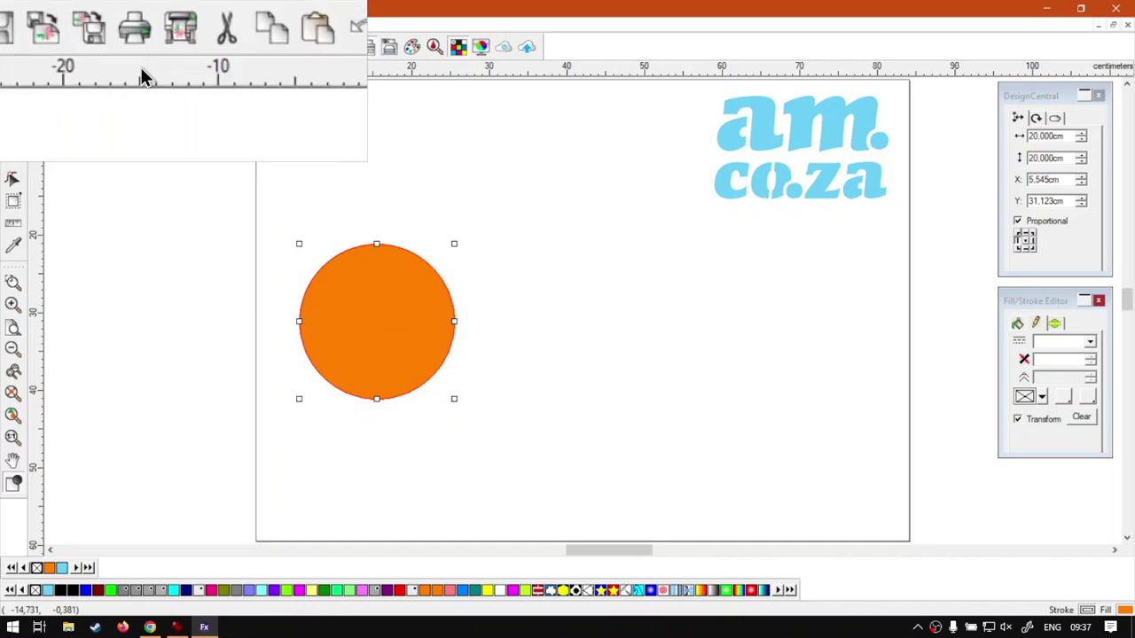
left_click(35, 24)
mouse_move(13, 24)
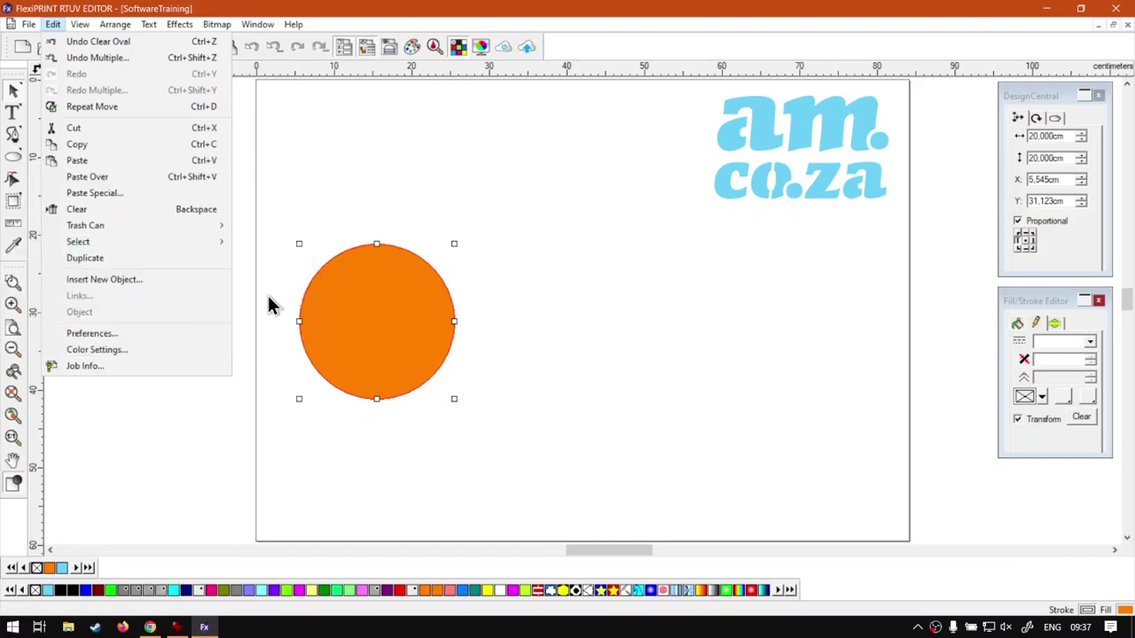
left_click(382, 328)
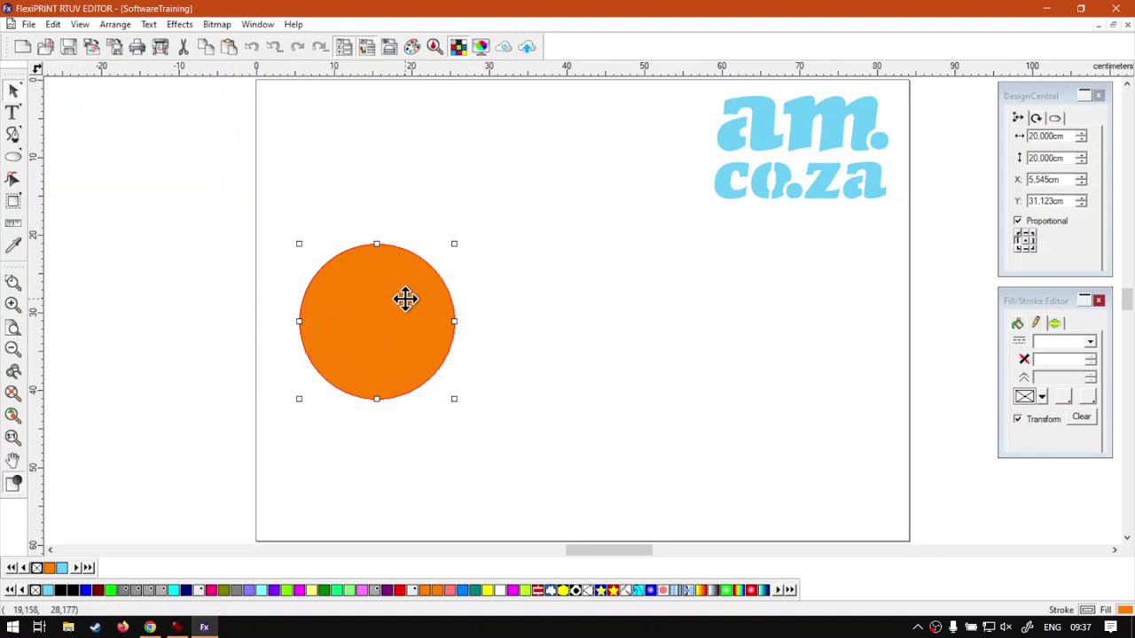
right_click(374, 293)
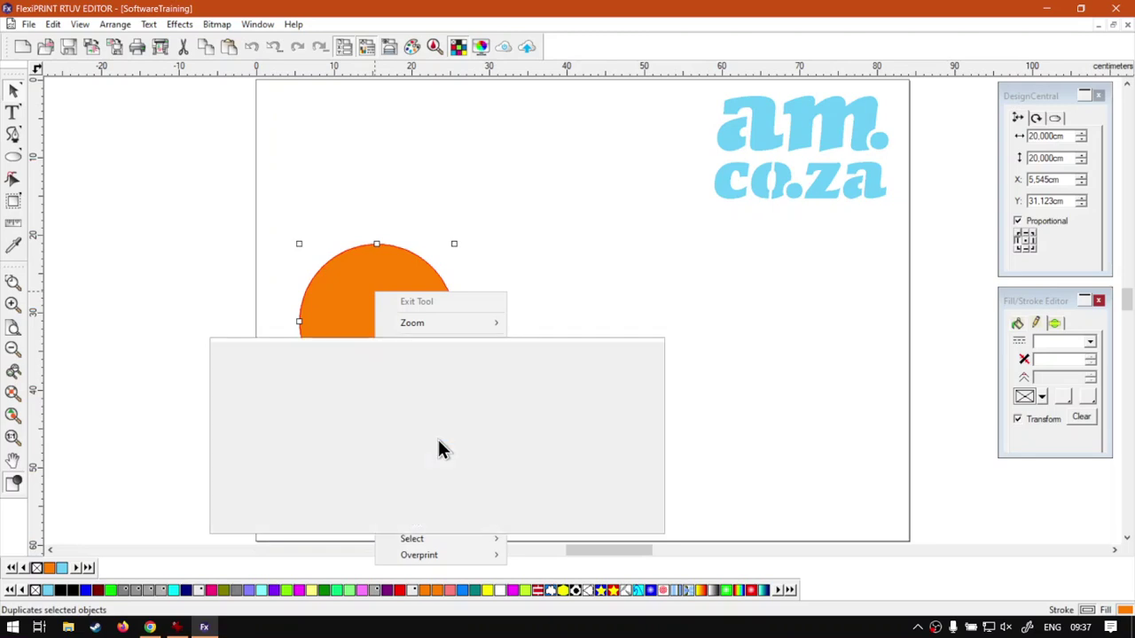
left_click(438, 441)
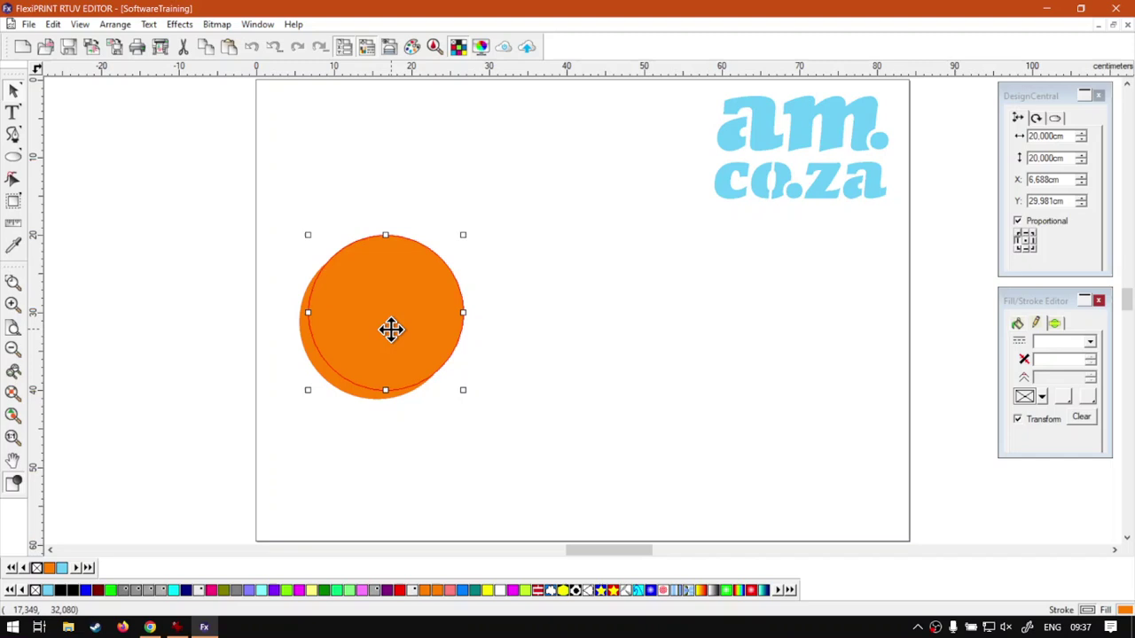
left_click_drag(393, 328, 615, 354)
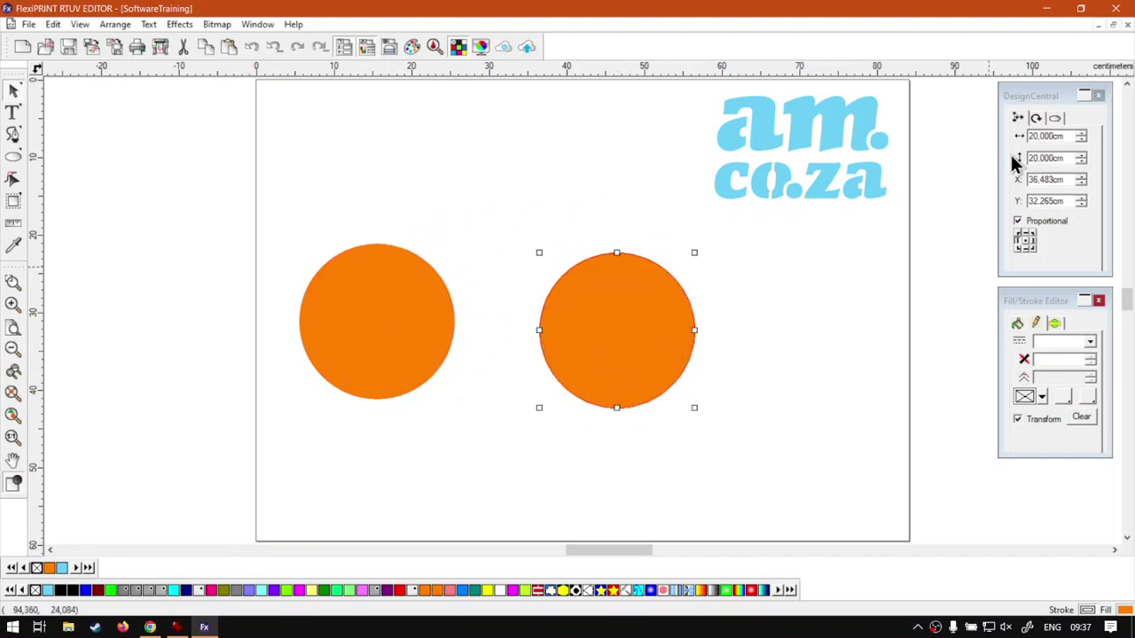
key("Delete")
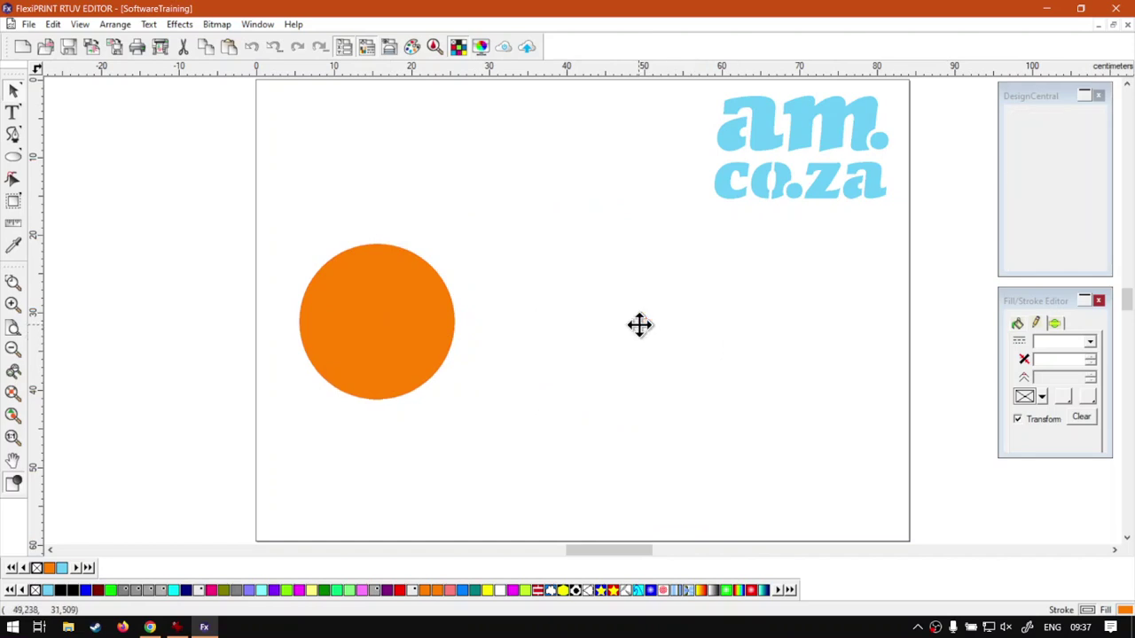
- Copy the circle to the right and above it to form a triangle of three circles
left_click(342, 307)
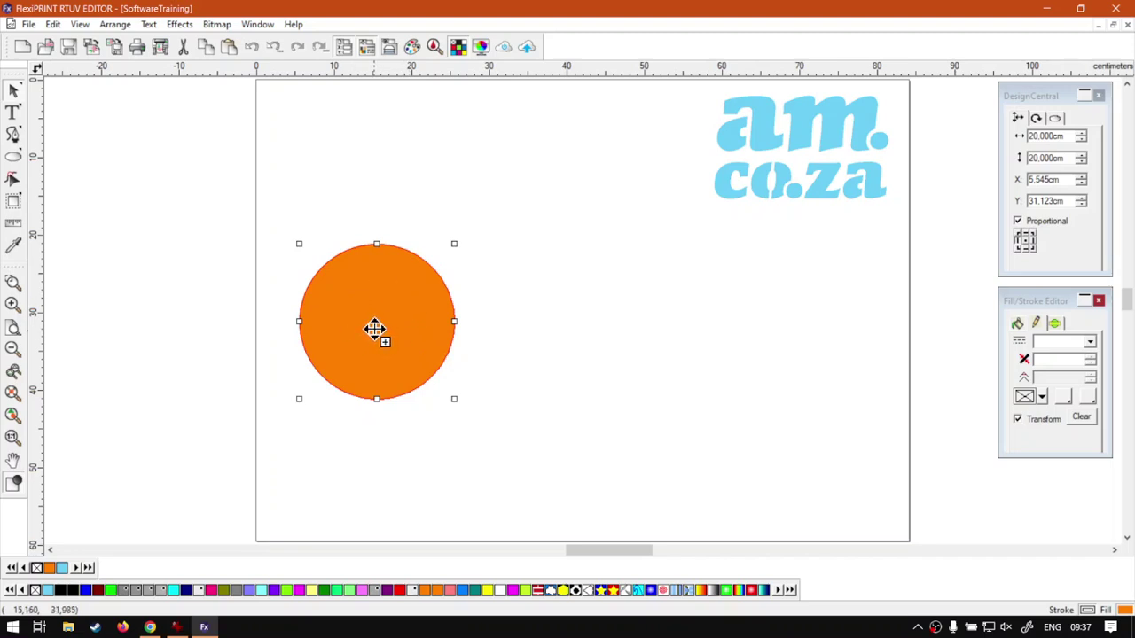
left_click_drag(377, 329, 592, 321)
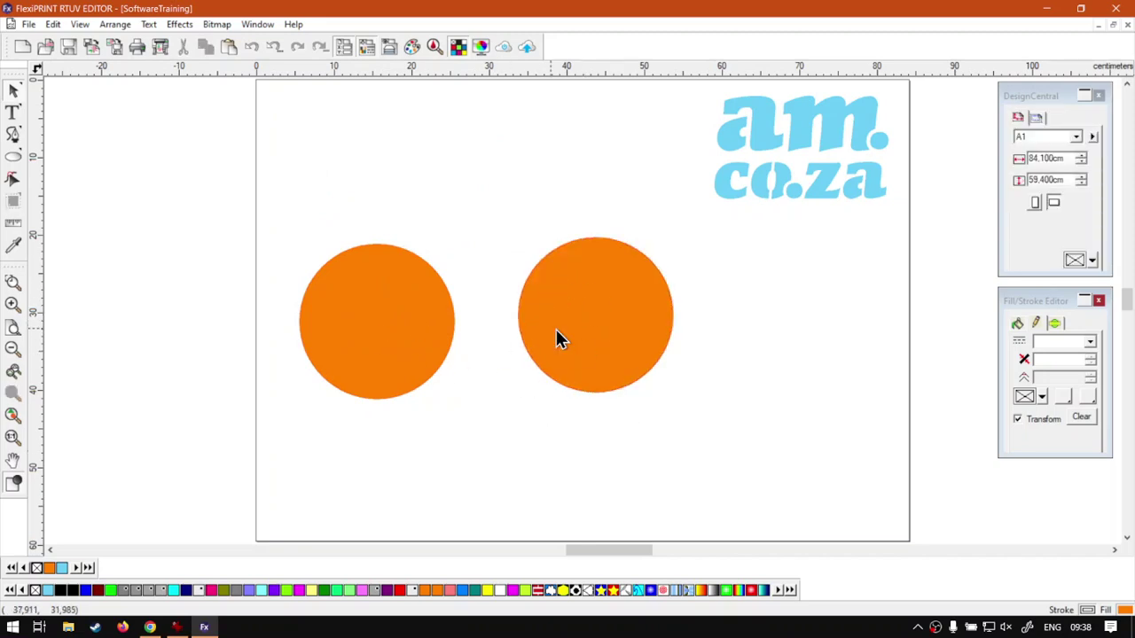
left_click_drag(590, 322, 479, 182)
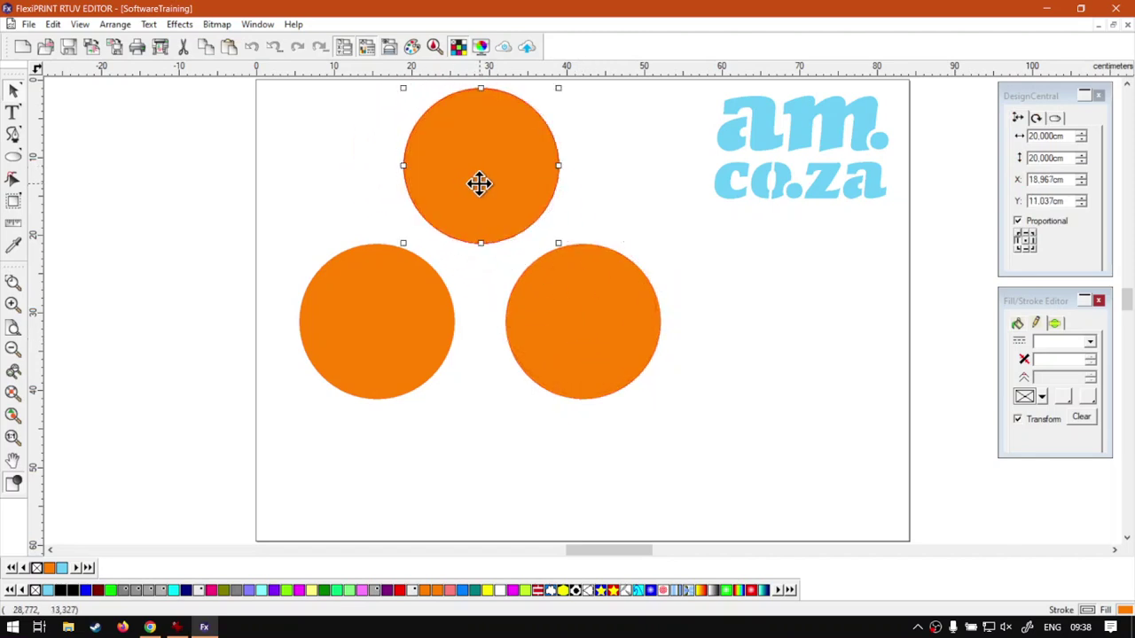
left_click(635, 213)
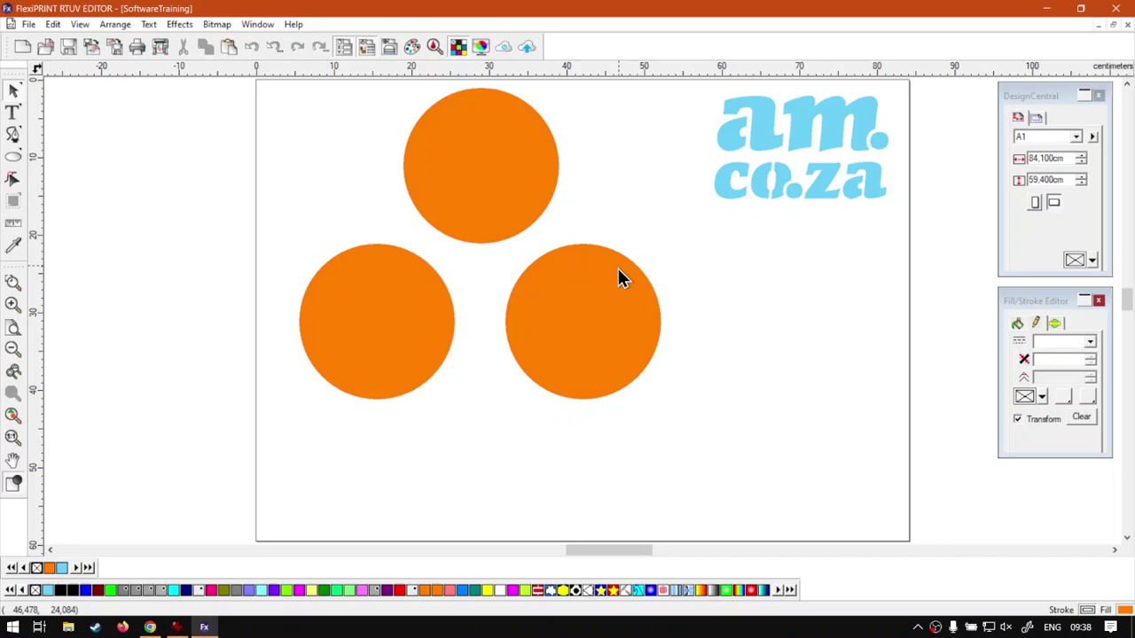
left_click_drag(499, 187, 494, 183)
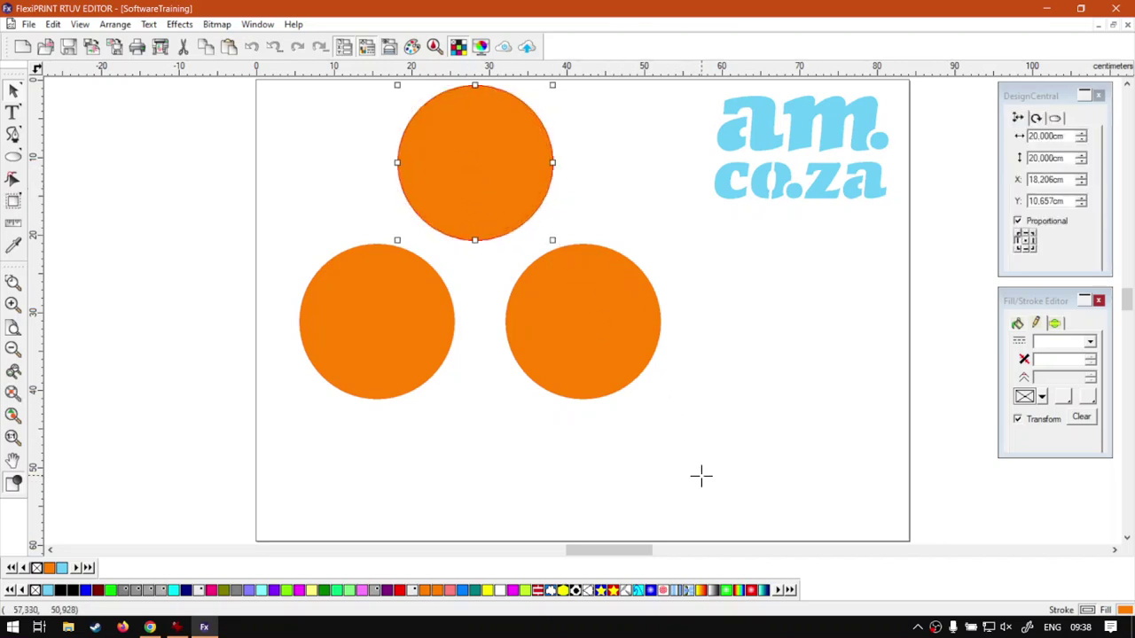
- Shift all three circles together lower and to the right on the page
left_click_drag(701, 475, 328, 151)
key("ctrl+a")
left_click_drag(494, 186, 509, 234)
left_click(765, 322)
left_click(473, 237)
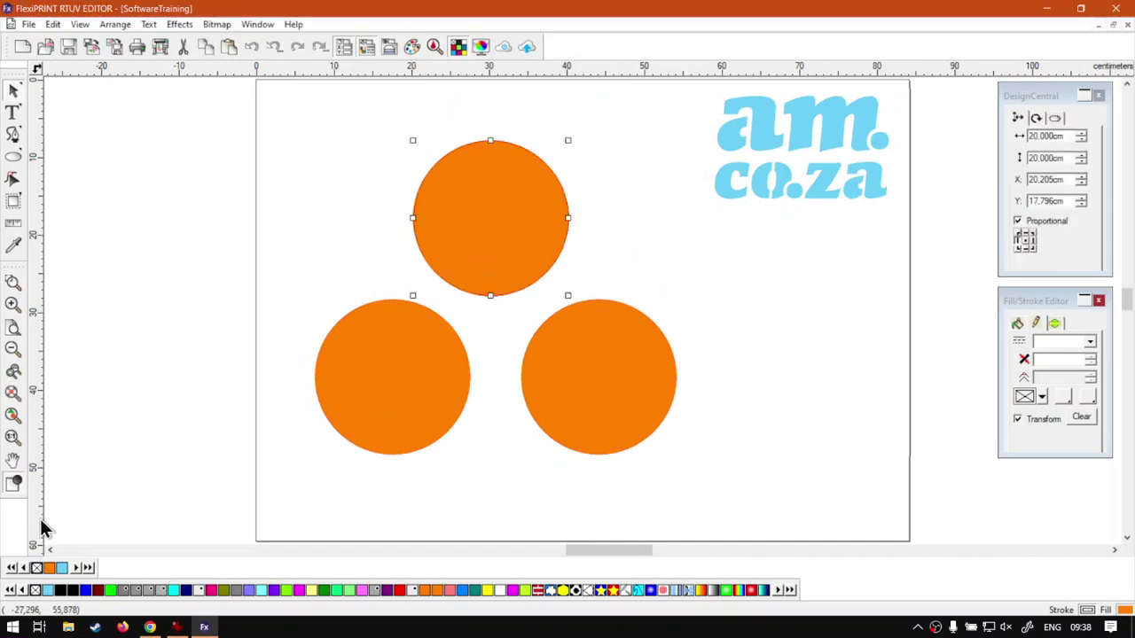
left_click(331, 382)
left_click(293, 236)
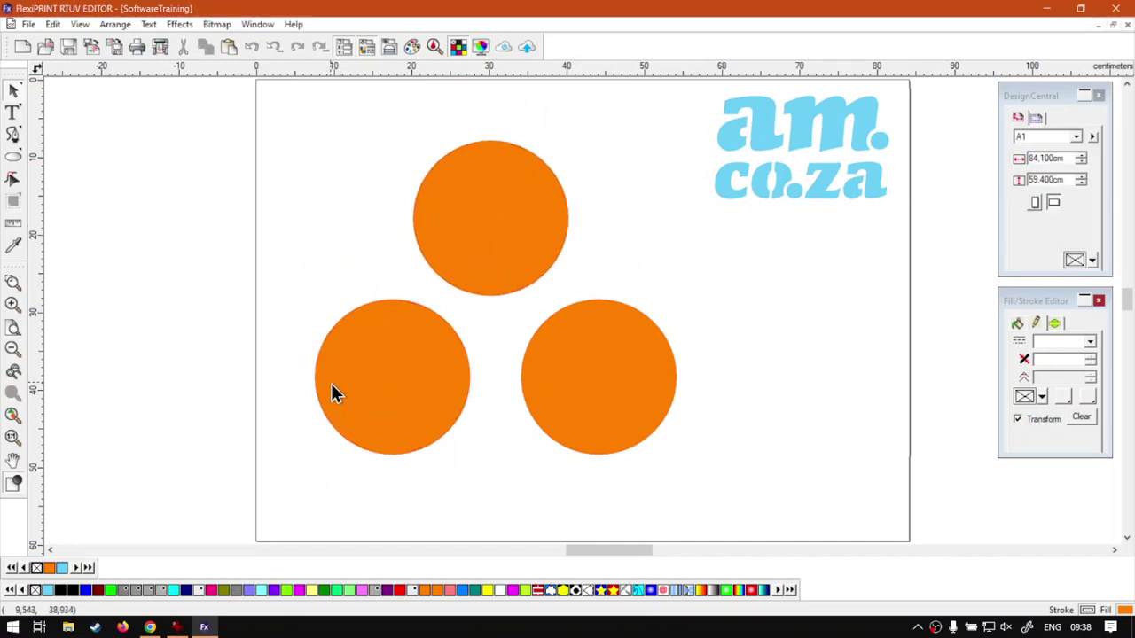
- Delete the accidentally pasted extra circle so only three remain
left_click(470, 239)
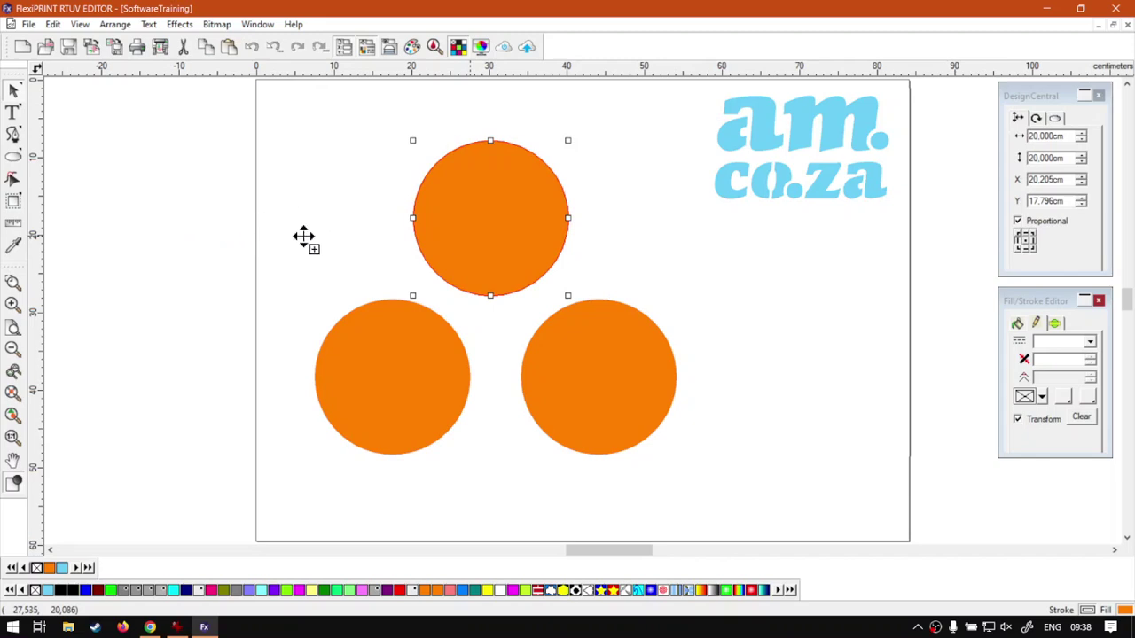
key("ctrl+v")
right_click(484, 349)
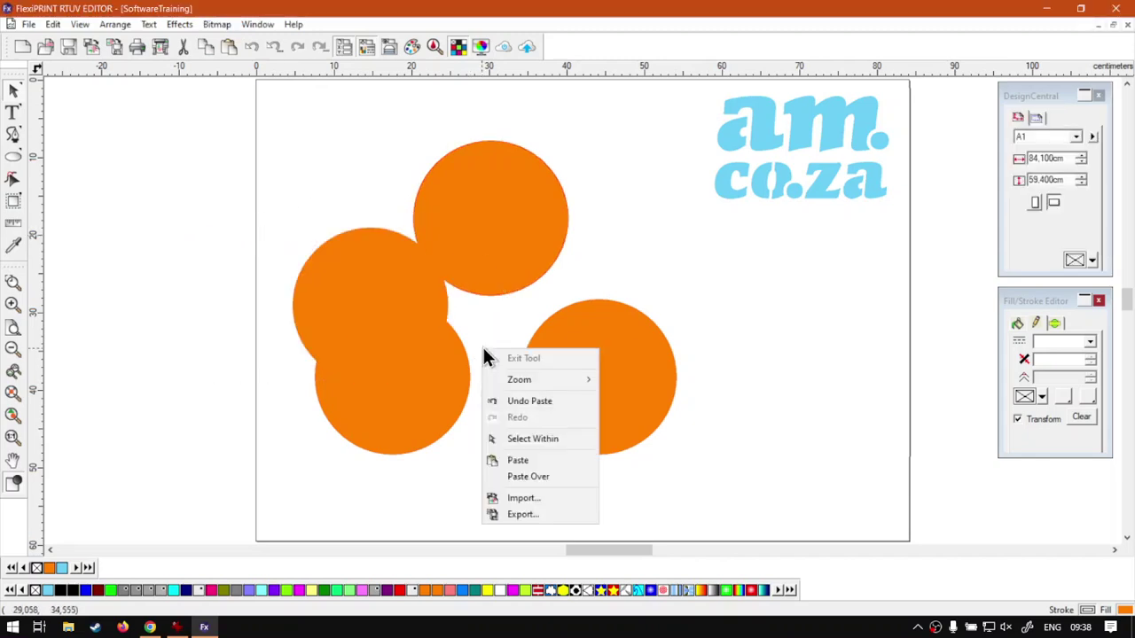
left_click(292, 246)
left_click(334, 263)
key("Delete")
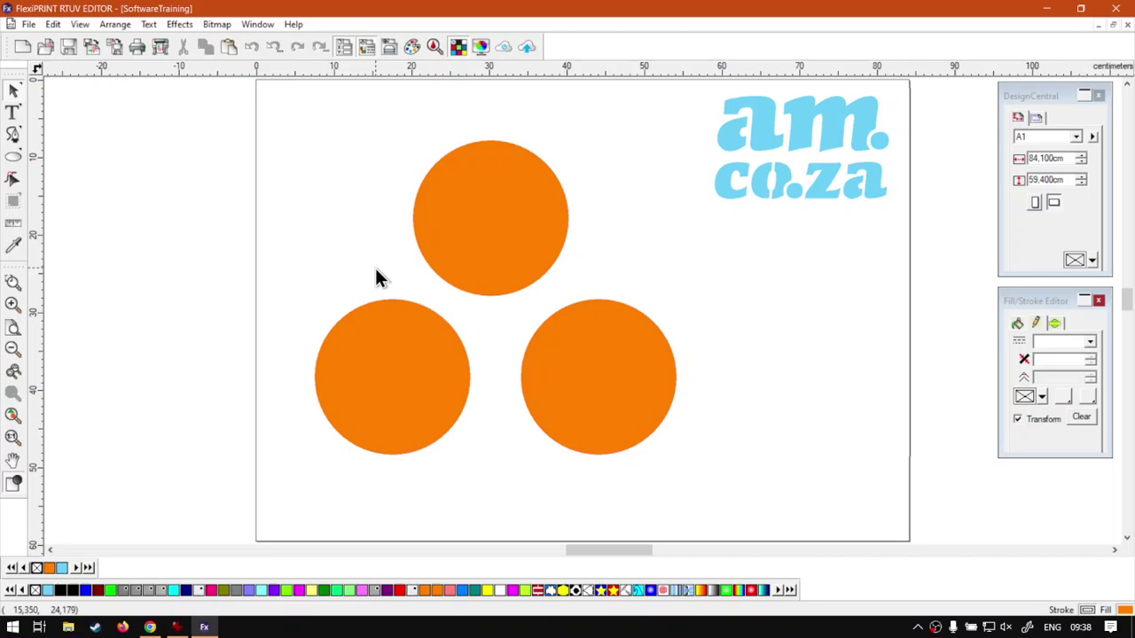
- Fill the top circle red, the right circle green and the left circle blue
left_click(463, 236)
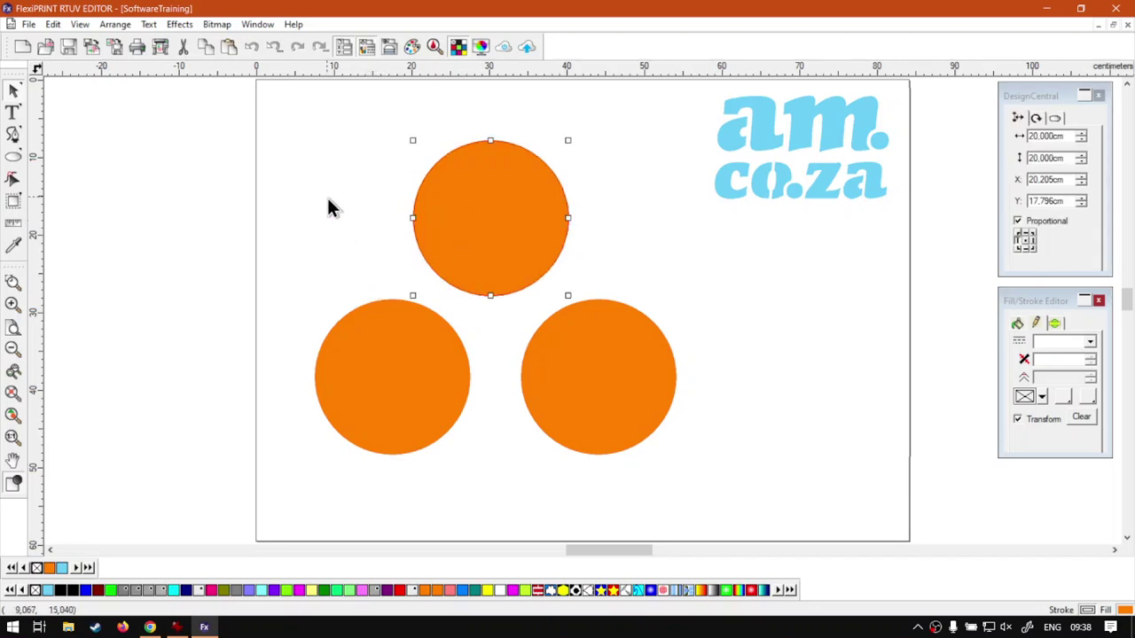
left_click_drag(316, 185, 622, 427)
right_click(492, 256)
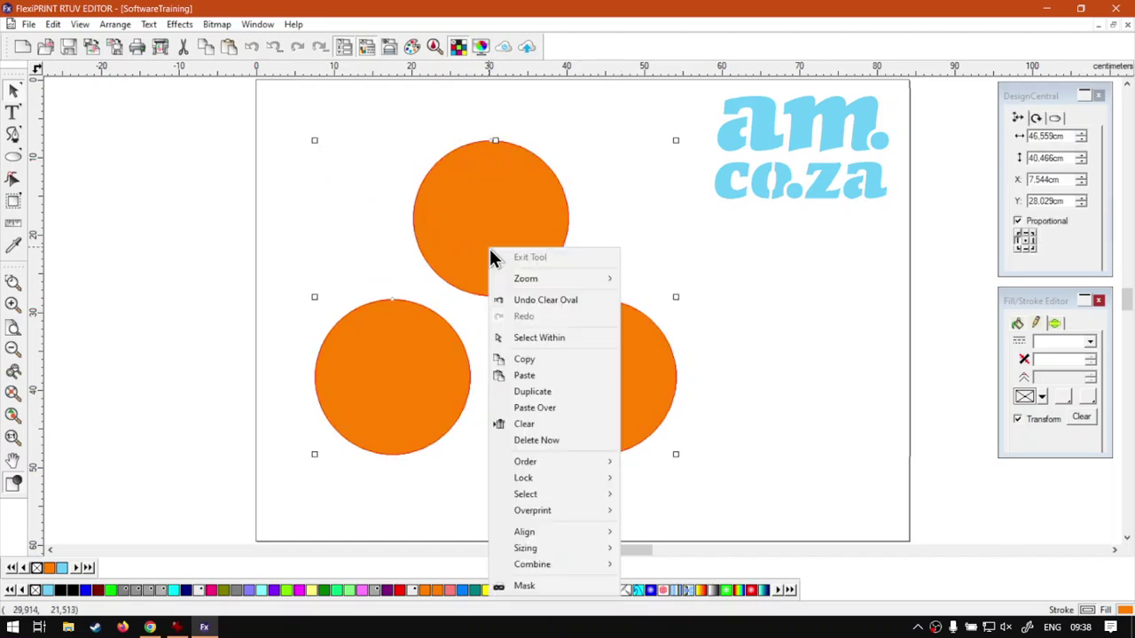
left_click(550, 233)
left_click(550, 233)
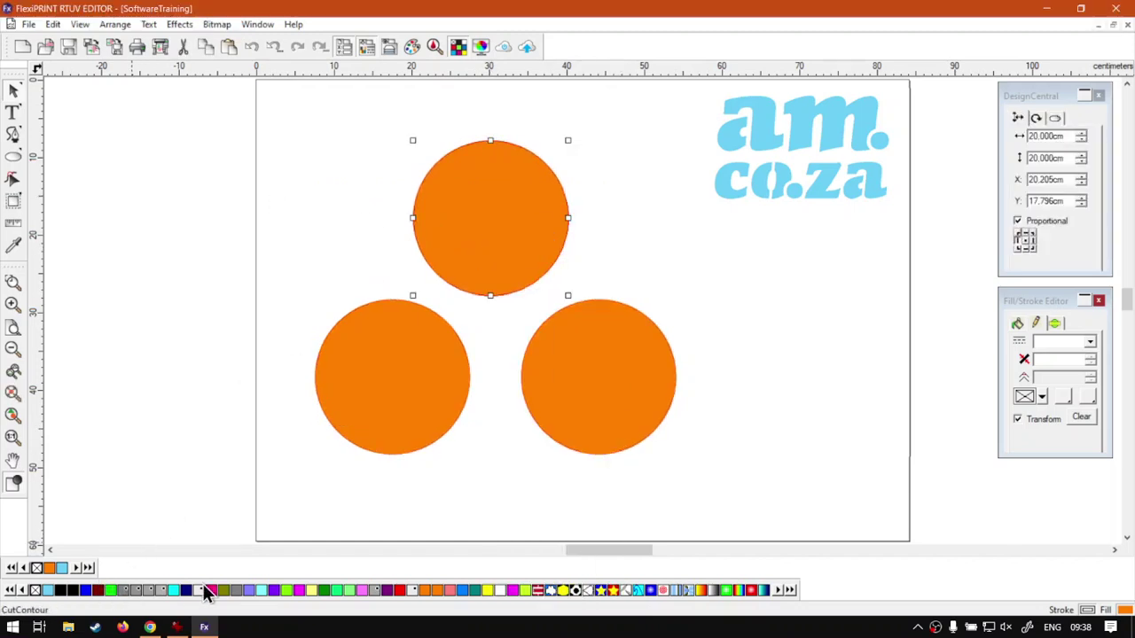
left_click(397, 590)
left_click(568, 376)
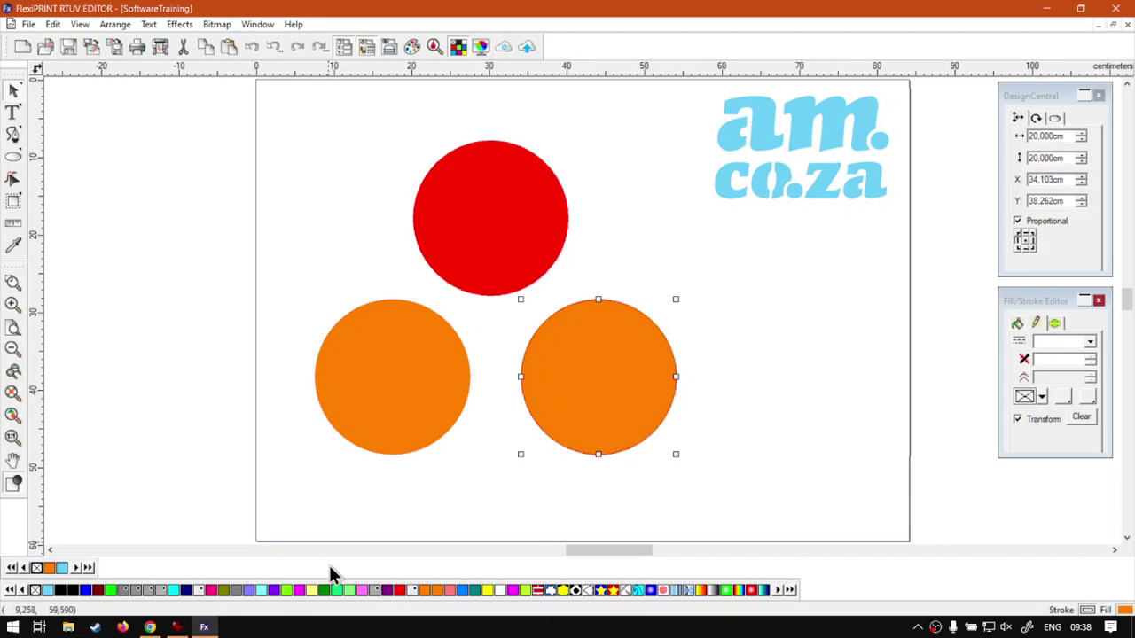
left_click(111, 590)
left_click(403, 416)
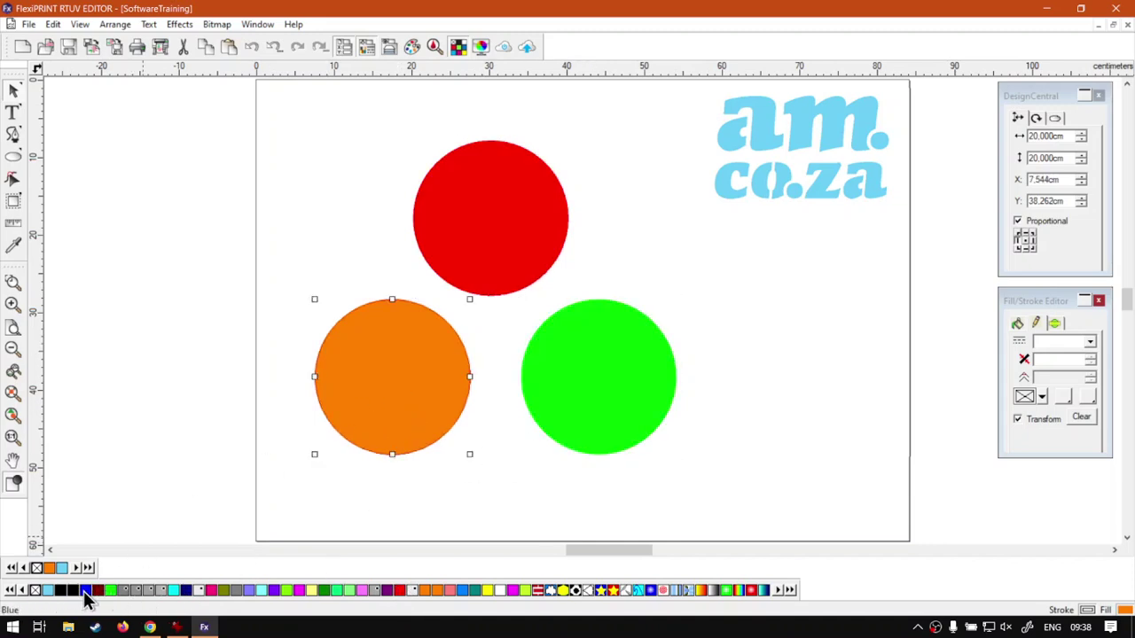
left_click(85, 589)
- Group the three coloured circles with Combine > Group
left_click(346, 183)
left_click_drag(654, 497, 381, 230)
right_click(441, 214)
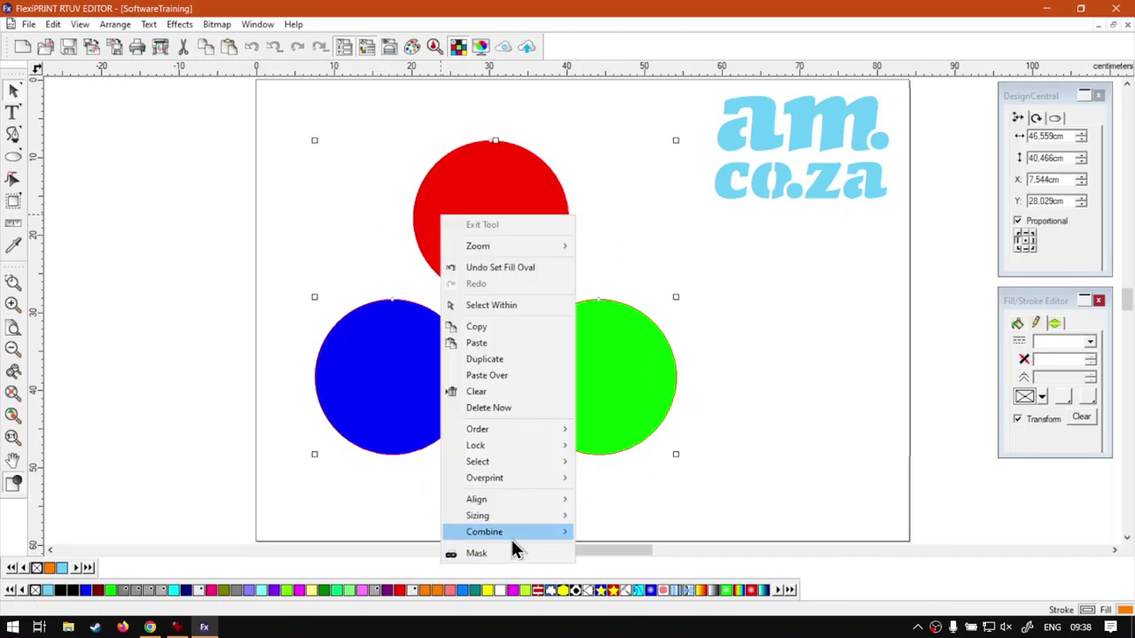
mouse_move(522, 530)
left_click(610, 532)
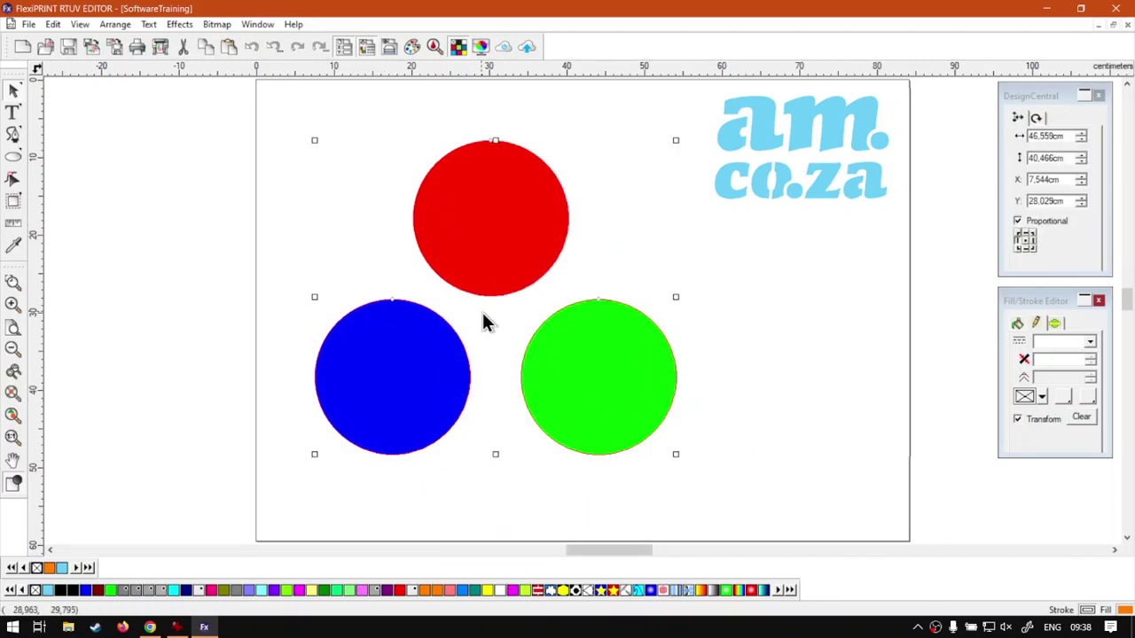
- Move the circle groups toward the left side of the page
left_click_drag(582, 405, 372, 355)
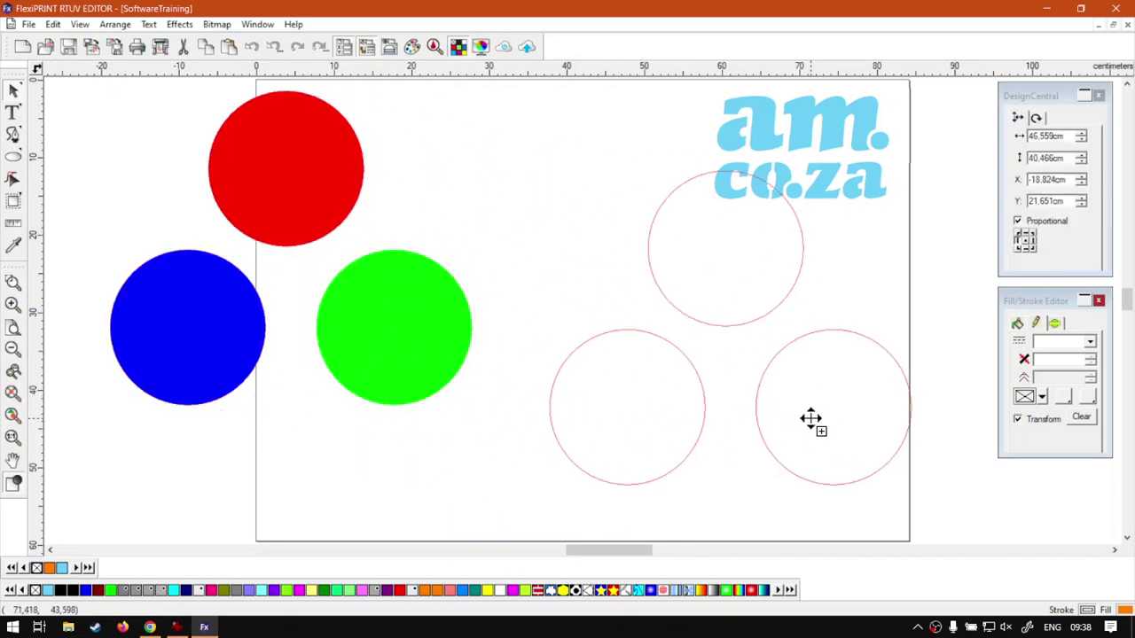
left_click_drag(810, 419, 751, 455)
left_click(852, 298)
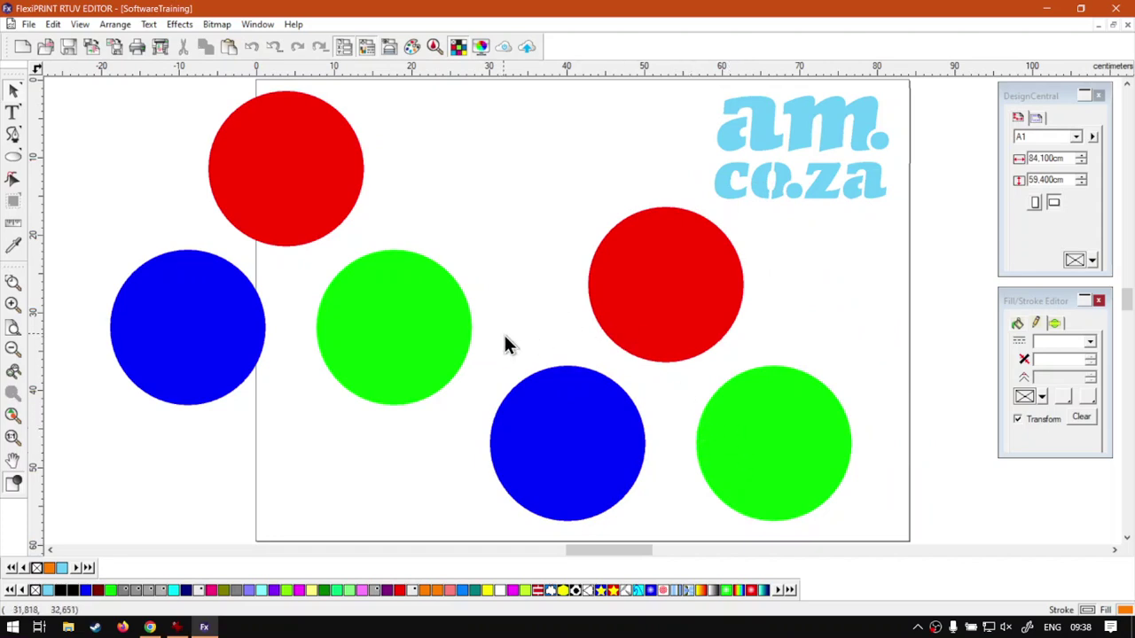
left_click_drag(435, 355, 532, 293)
left_click(380, 428)
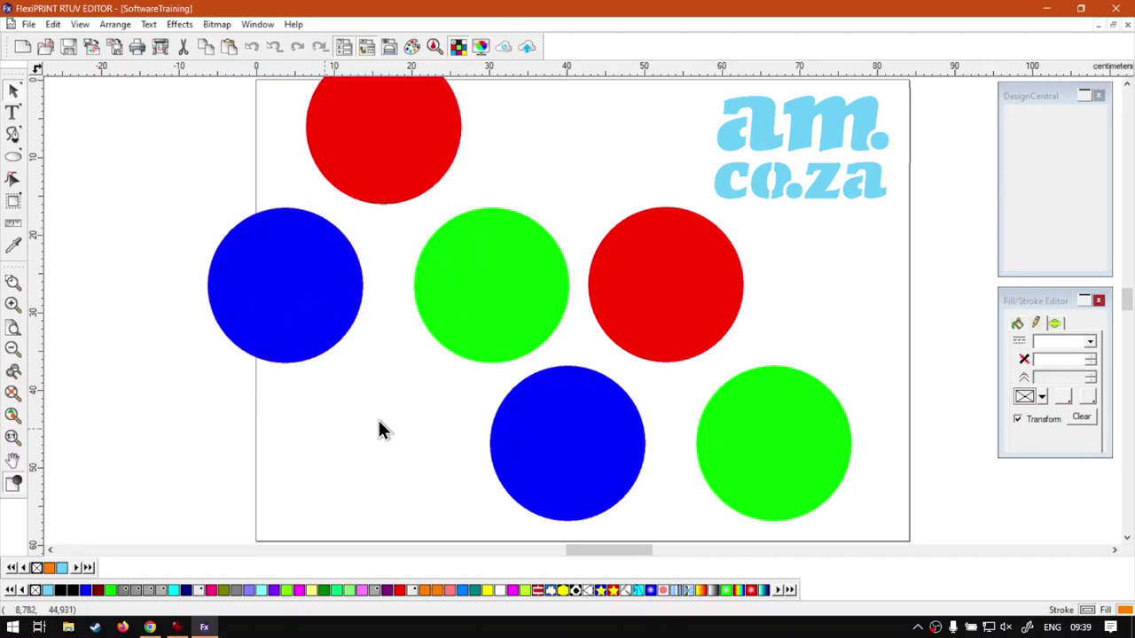
- Select the left circle group and look through its context menu and the Edit menu
left_click(350, 328)
left_click(459, 316, "shift")
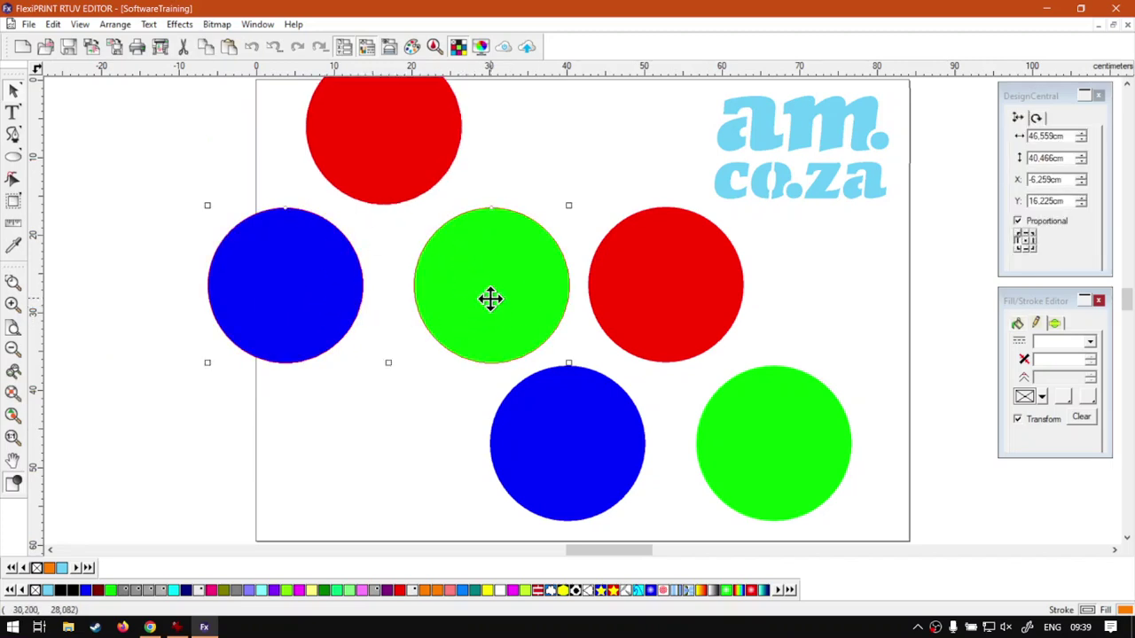
right_click(490, 299)
left_click(337, 278)
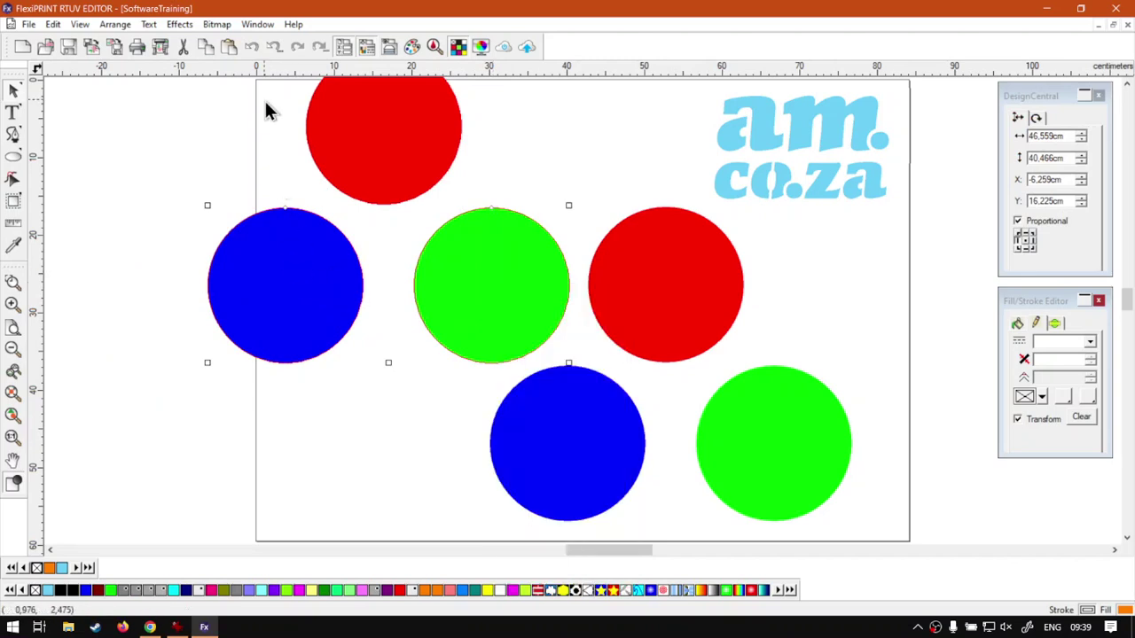
left_click(53, 24)
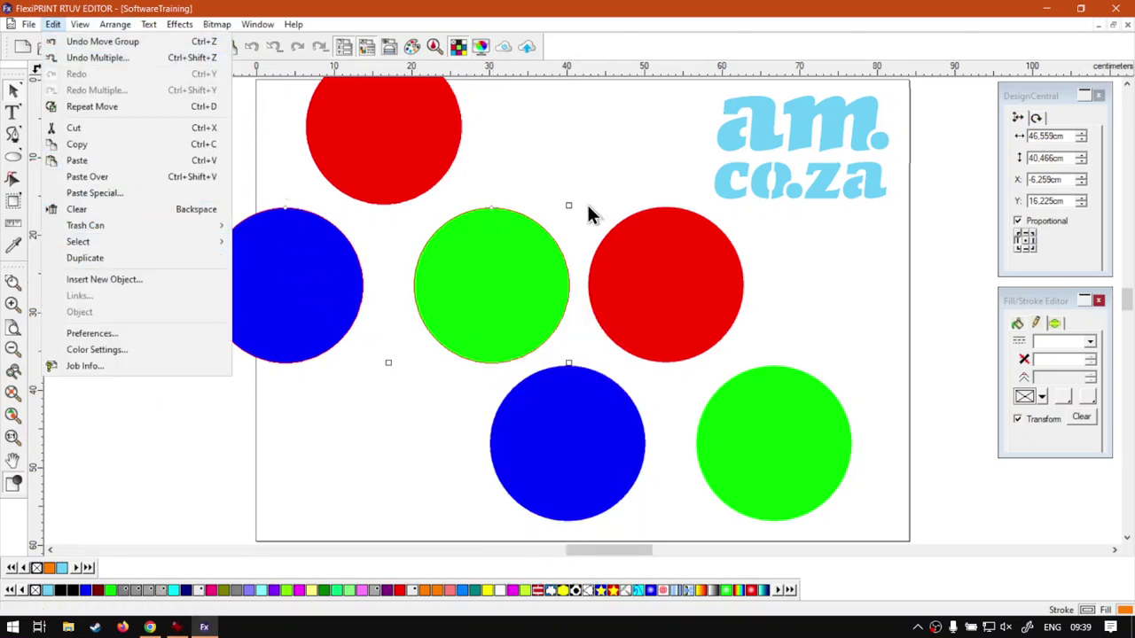
left_click(668, 274)
- Drag a copy of the right group left so it overlaps the other circles
left_click(670, 266)
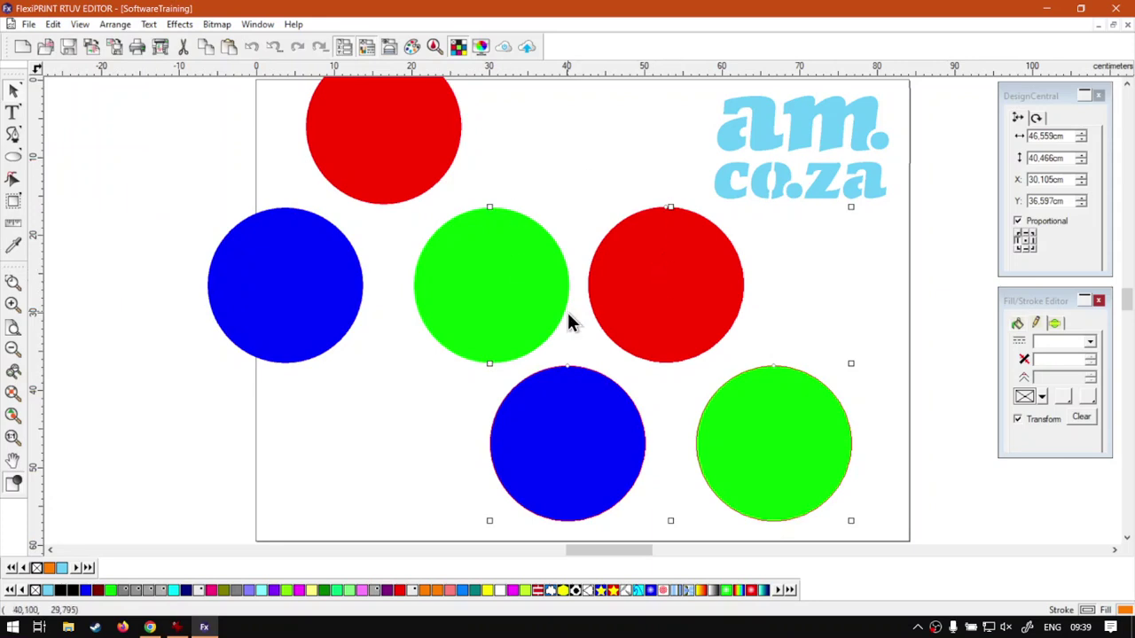
left_click_drag(676, 310, 254, 231)
left_click_drag(380, 369, 496, 370)
left_click_drag(323, 228, 426, 217)
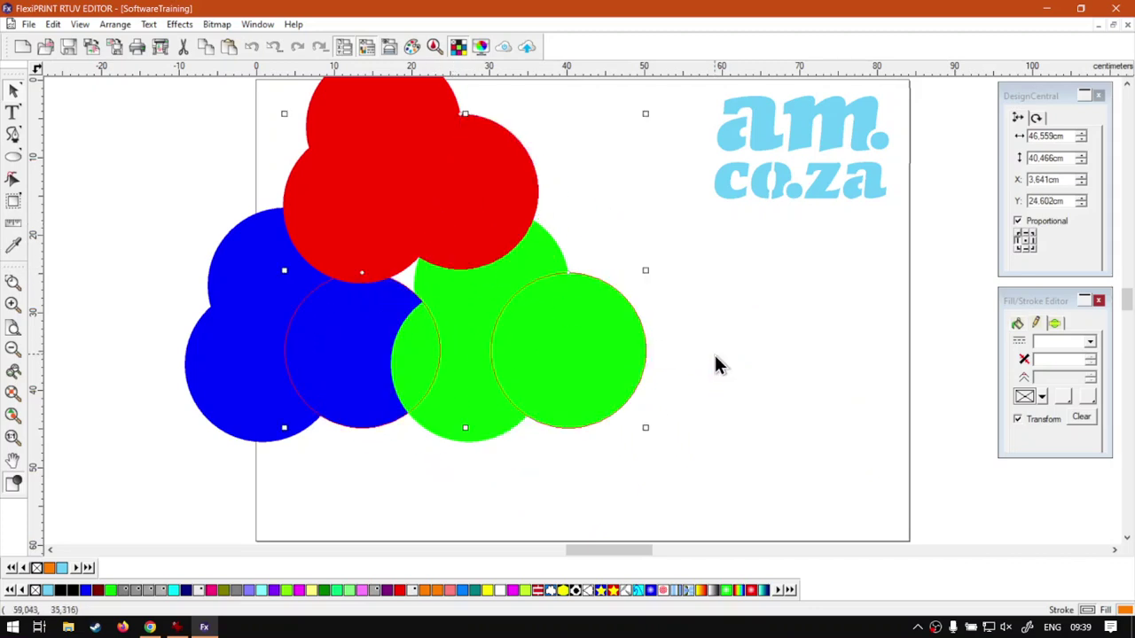
left_click(701, 408)
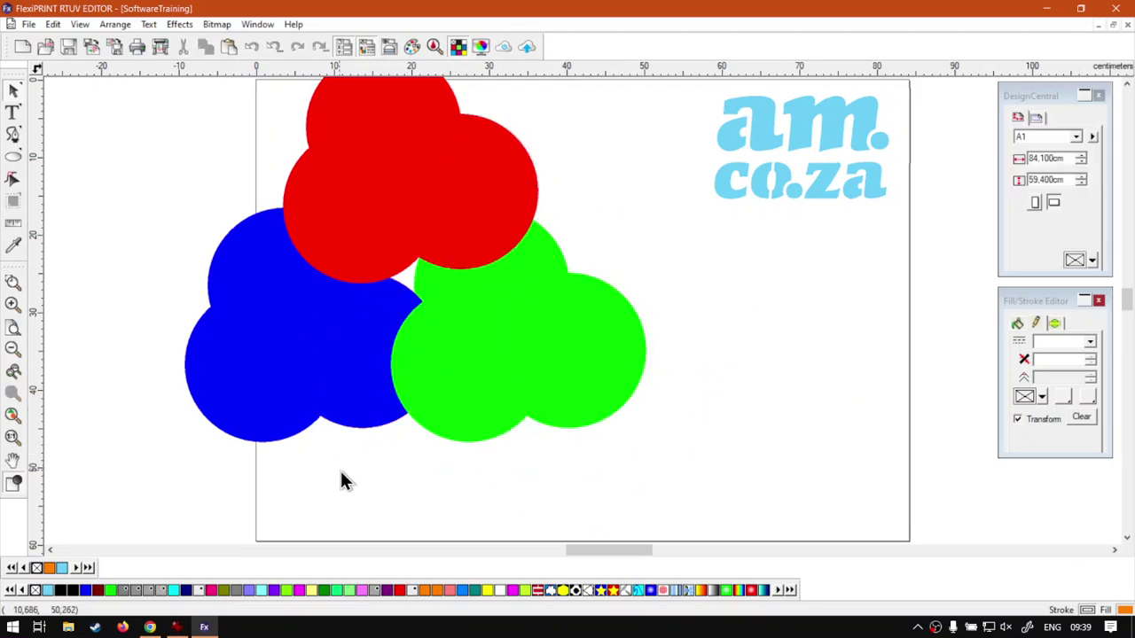
- Switch to Chrome's softwaretraining.co.za Software Training Videos tab from the taskbar
left_click(150, 627)
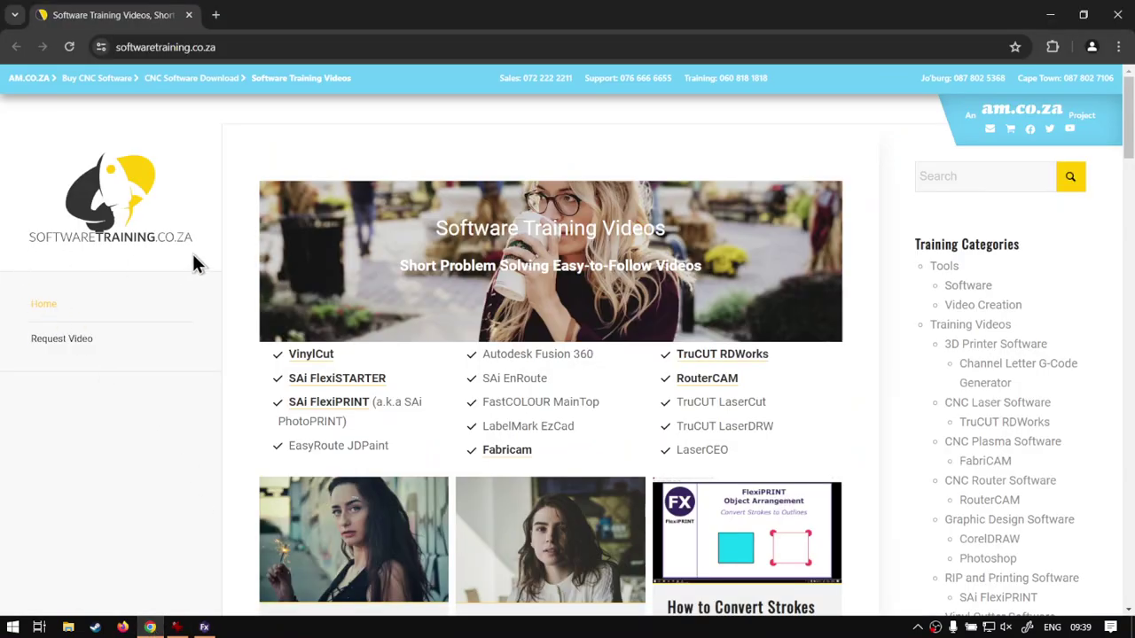